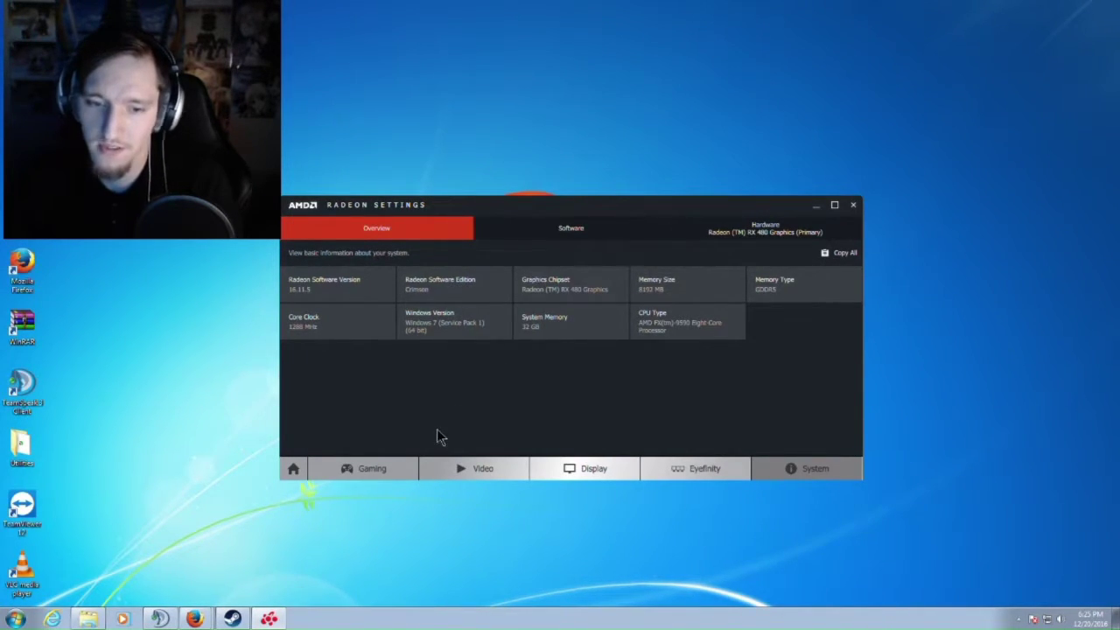
Step: Switch to Firefox and examine the Crimson ReLive Edition revisions on the Windows 7 64-bit driver page, enlarging the page
mouse_move(200, 615)
click(210, 593)
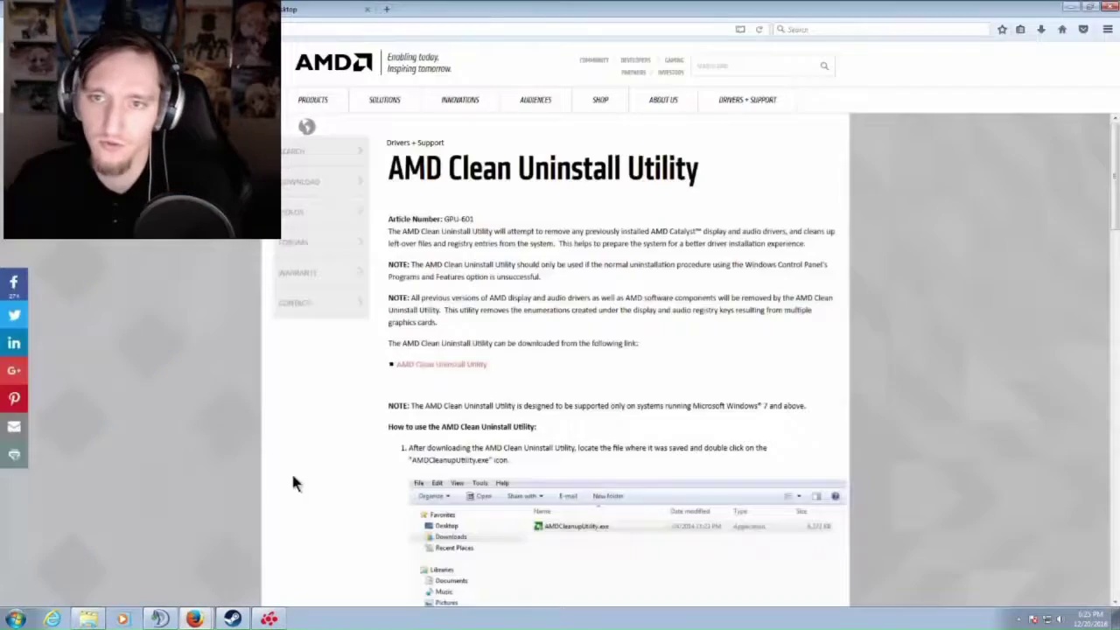
click(331, 11)
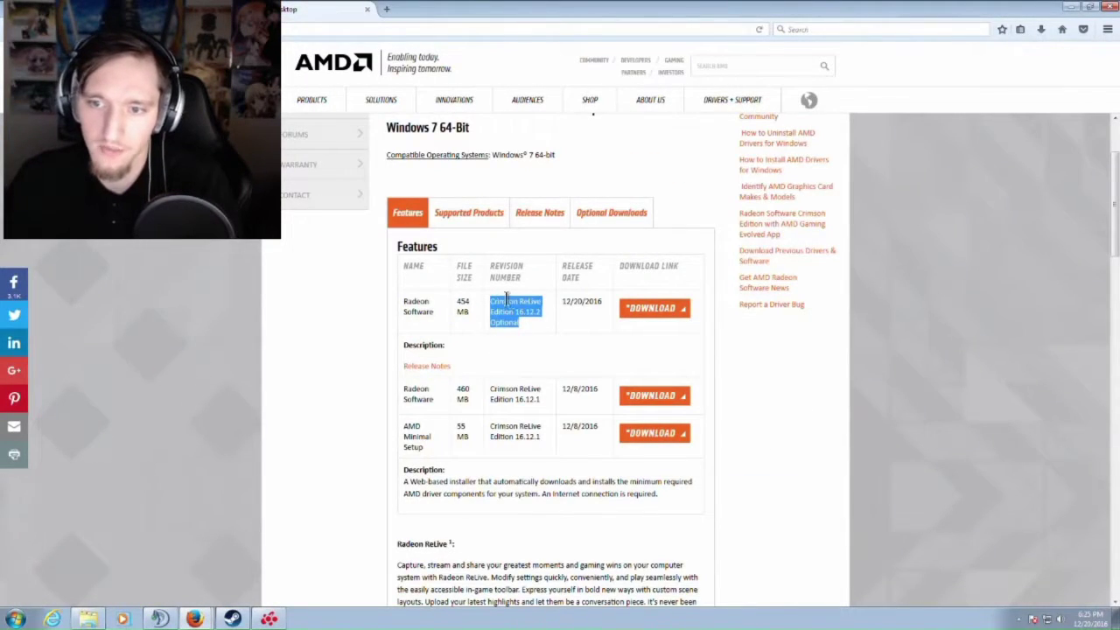
drag(541, 438, 490, 426)
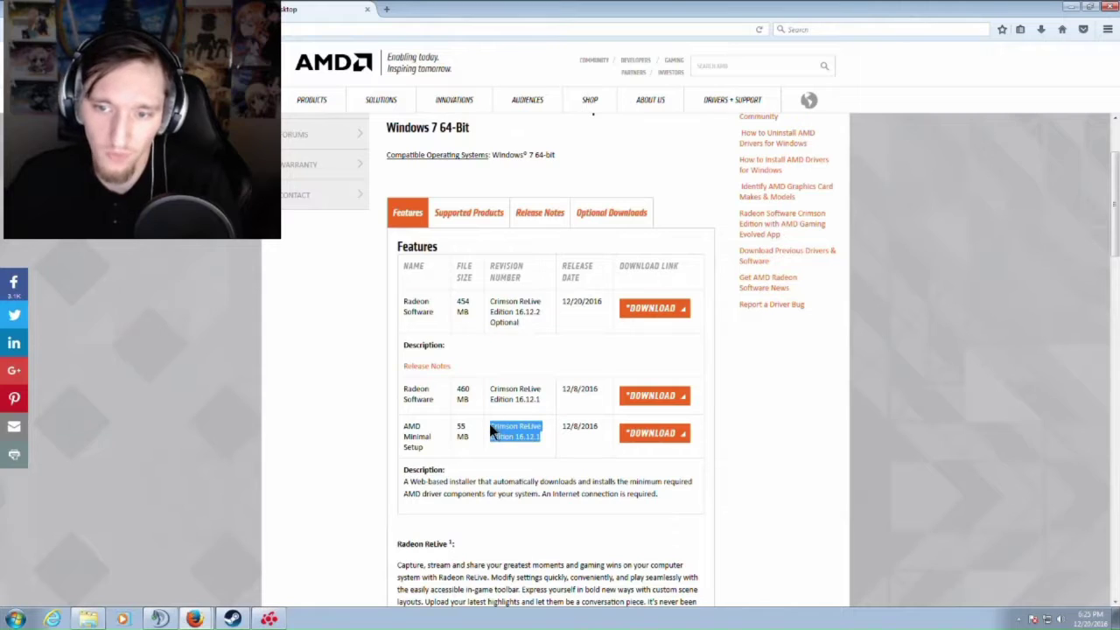
drag(492, 301, 513, 320)
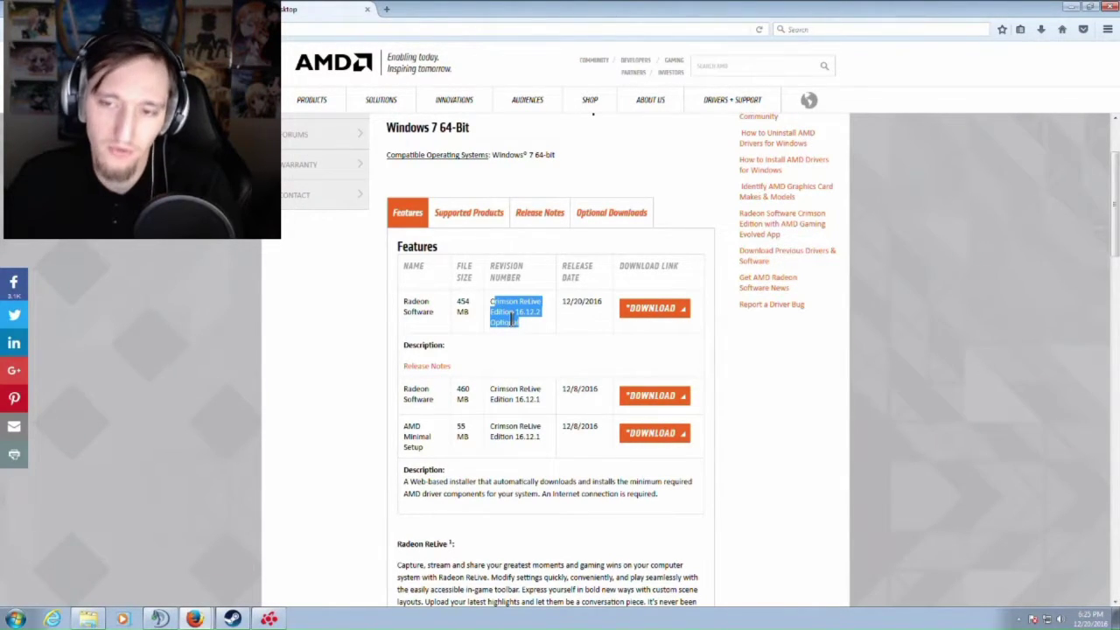
click(527, 346)
key(ctrl+plus)
key(ctrl+plus)
scroll(529, 346, down, 1)
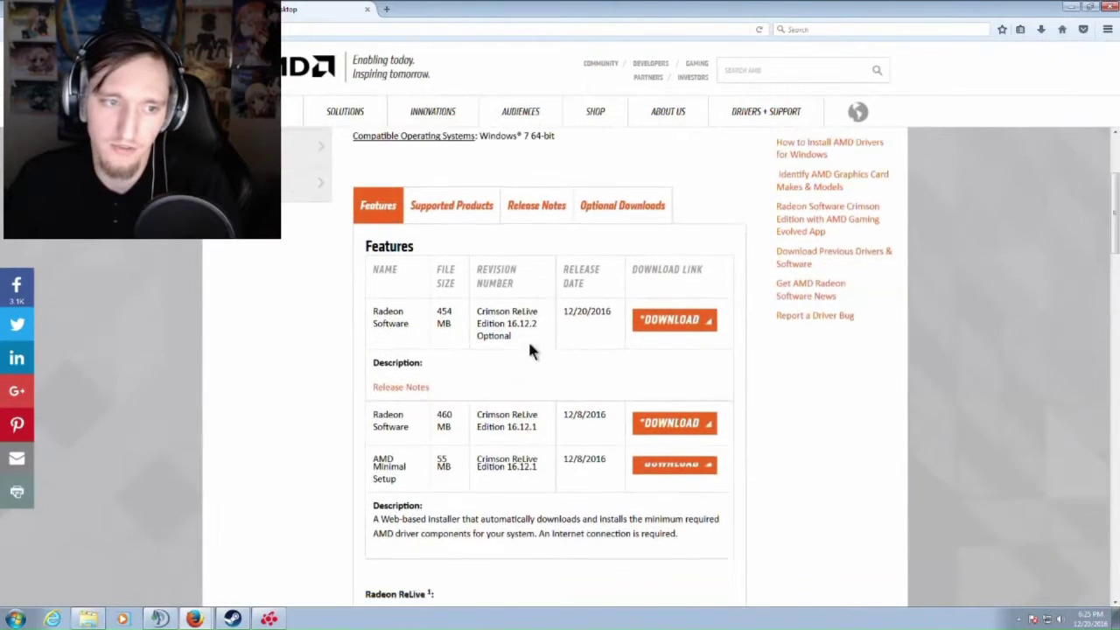
scroll(529, 350, down, 2)
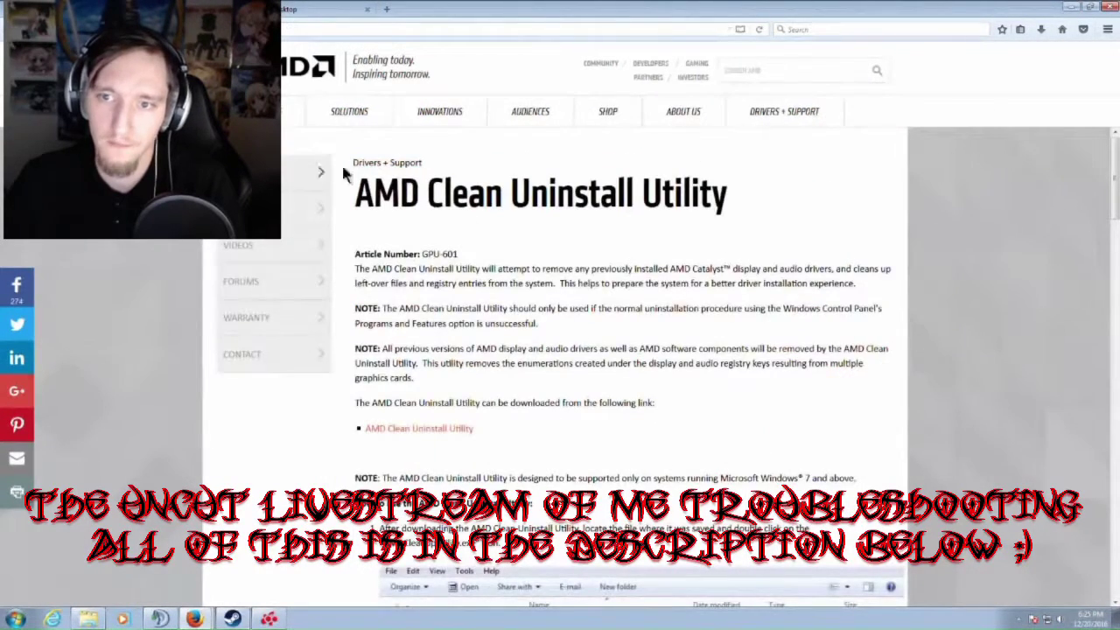
Step: Request the AMD Clean Uninstall Utility download from its support page and check the browser's downloads list
drag(352, 188, 733, 224)
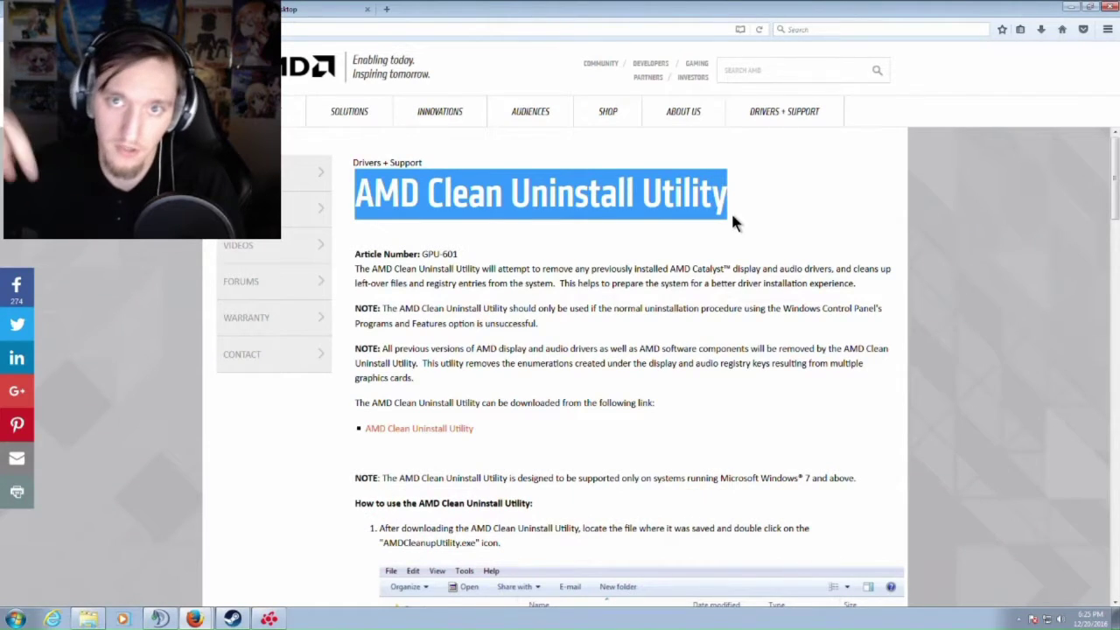
scroll(560, 315, down, 2)
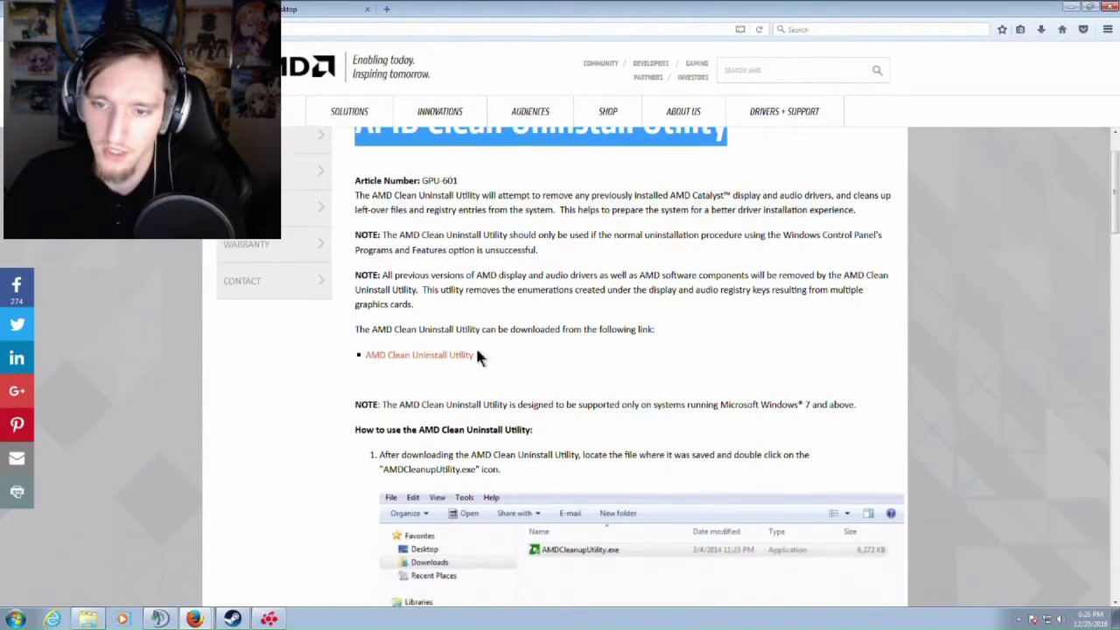
click(465, 353)
click(613, 346)
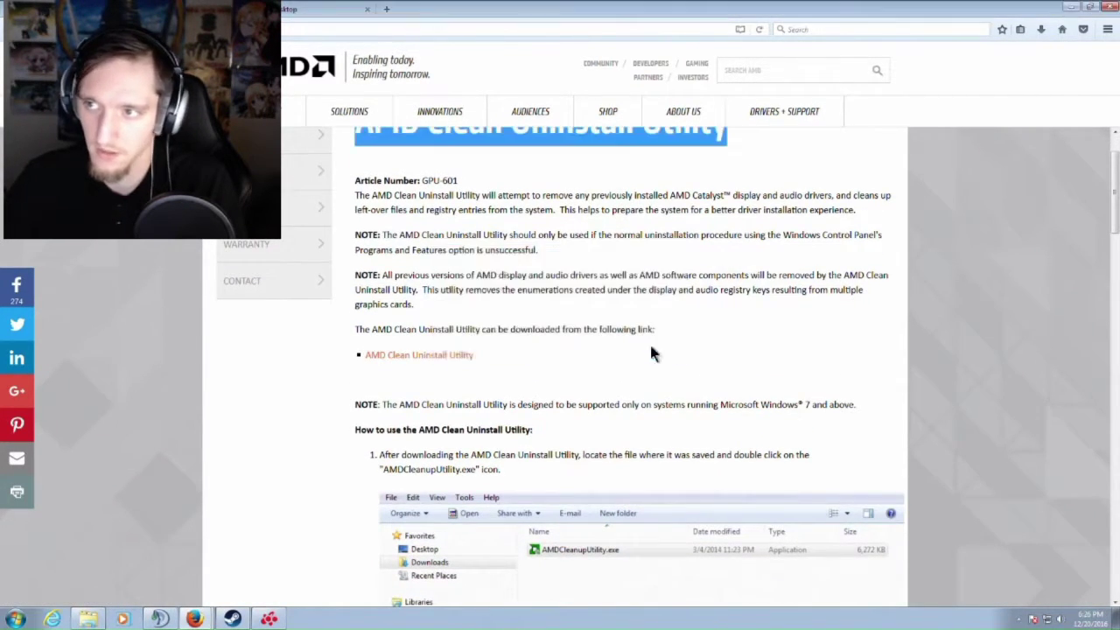
click(1042, 35)
click(750, 271)
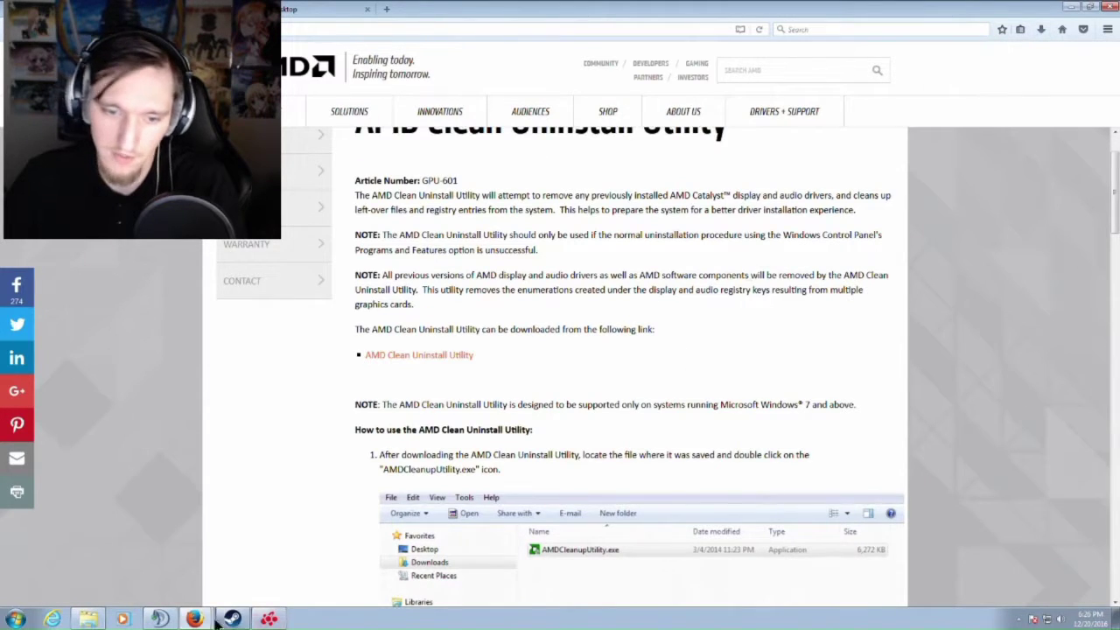
Step: Run amdcleanuputility from the Utilities folder and approve removing all AMD driver and application components
click(91, 618)
click(646, 366)
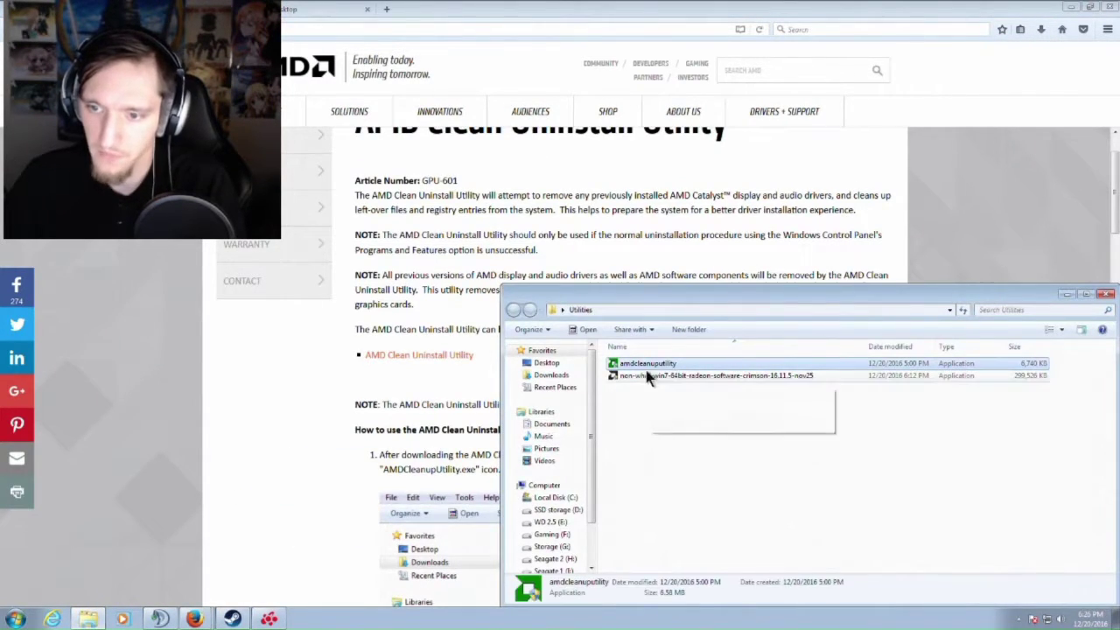
double_click(655, 366)
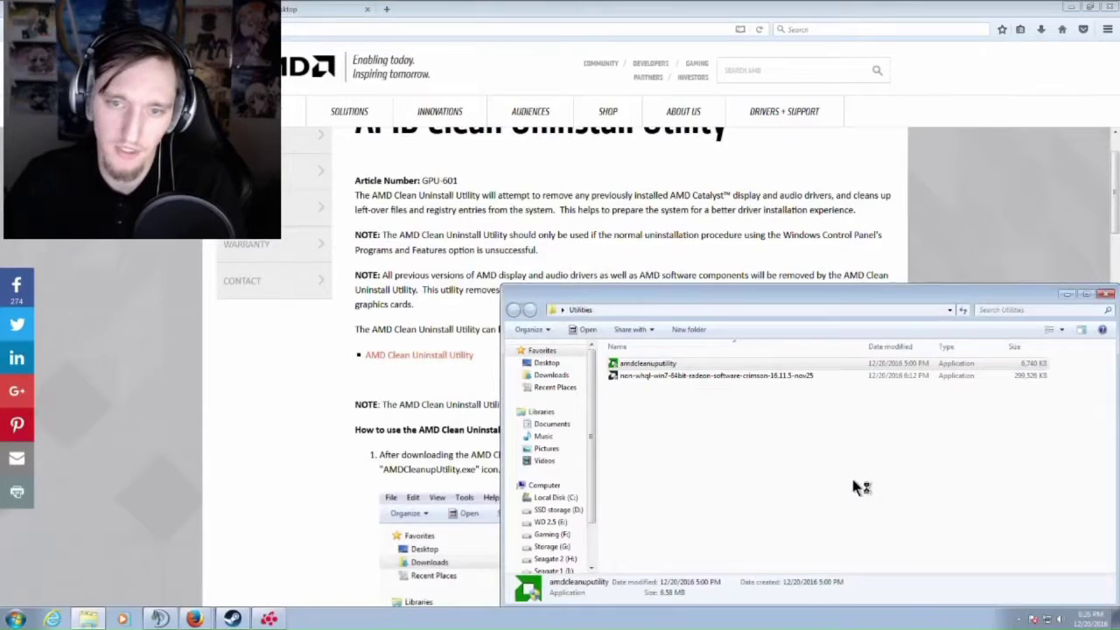
click(860, 480)
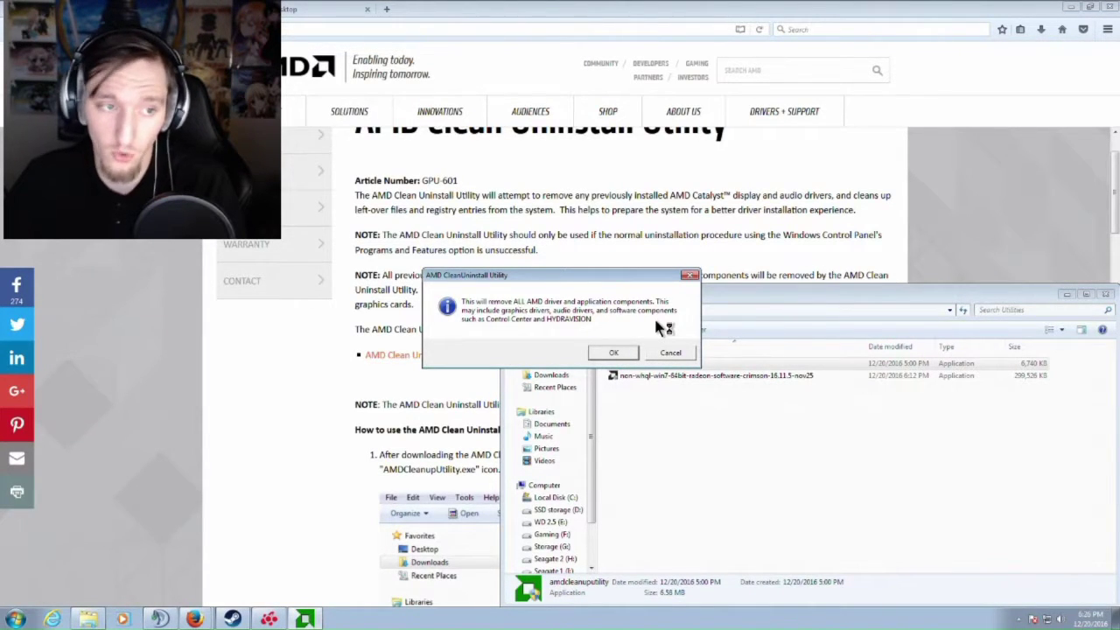
click(614, 352)
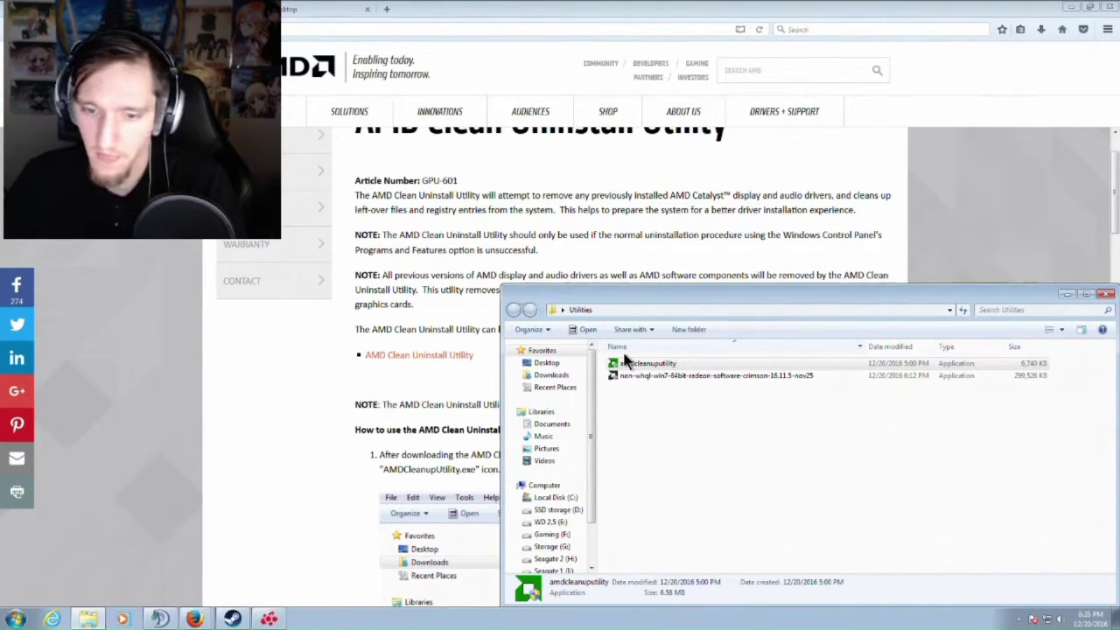
Step: Check the hidden notification icons for the running AMD cleanup utility
click(1019, 619)
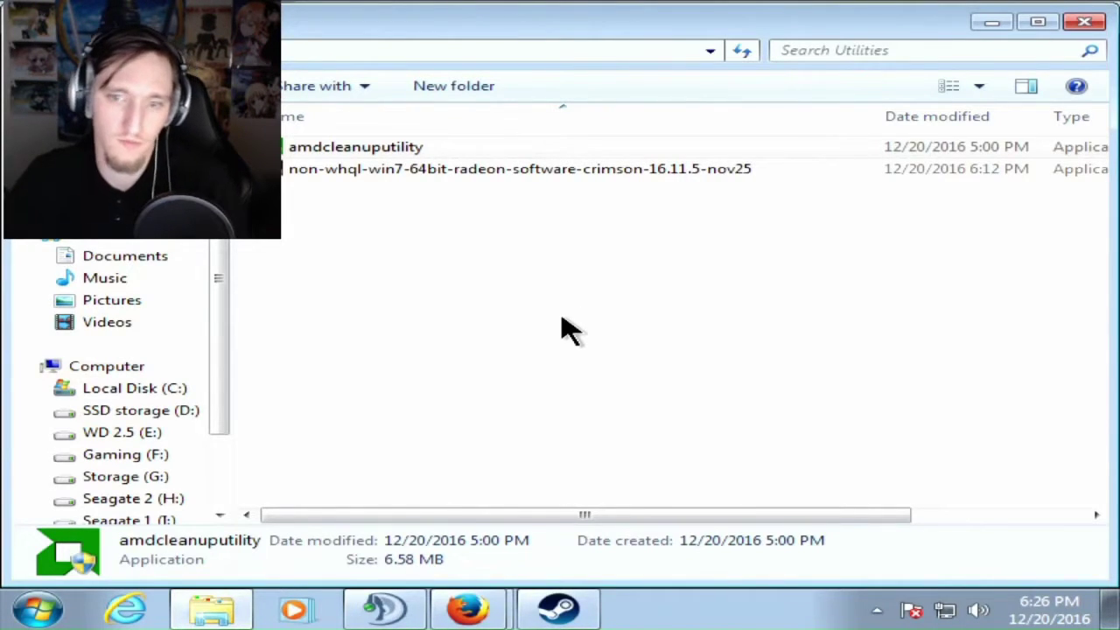
click(877, 610)
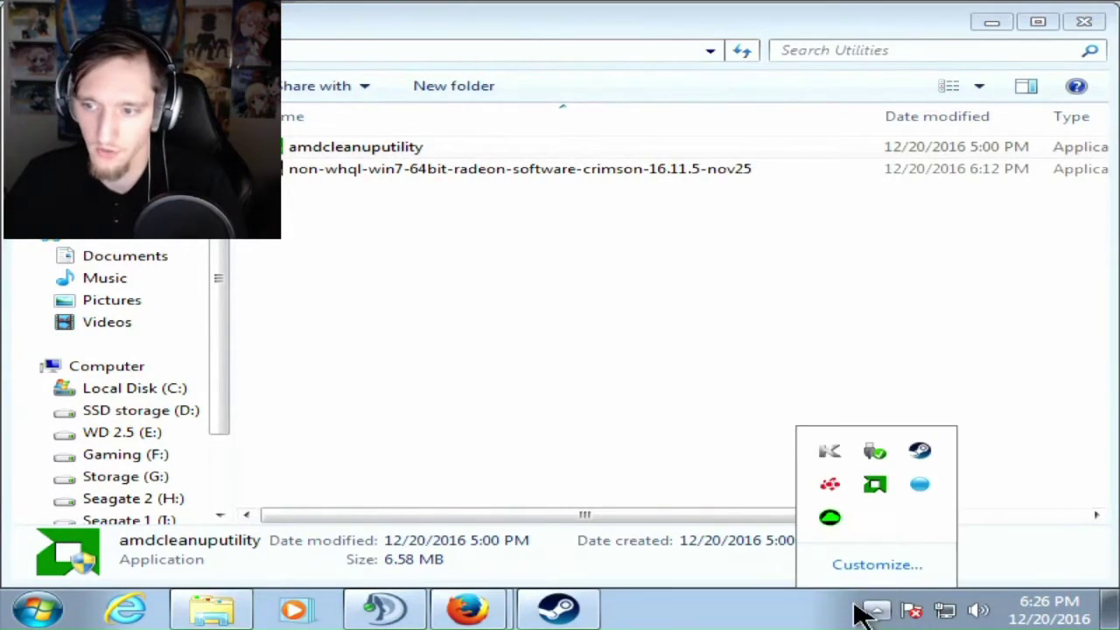
click(350, 490)
Step: Open Device Manager to inspect the Standard VGA Graphics Adapter, and finish the completed AMD cleanup utility
click(35, 613)
text(de)
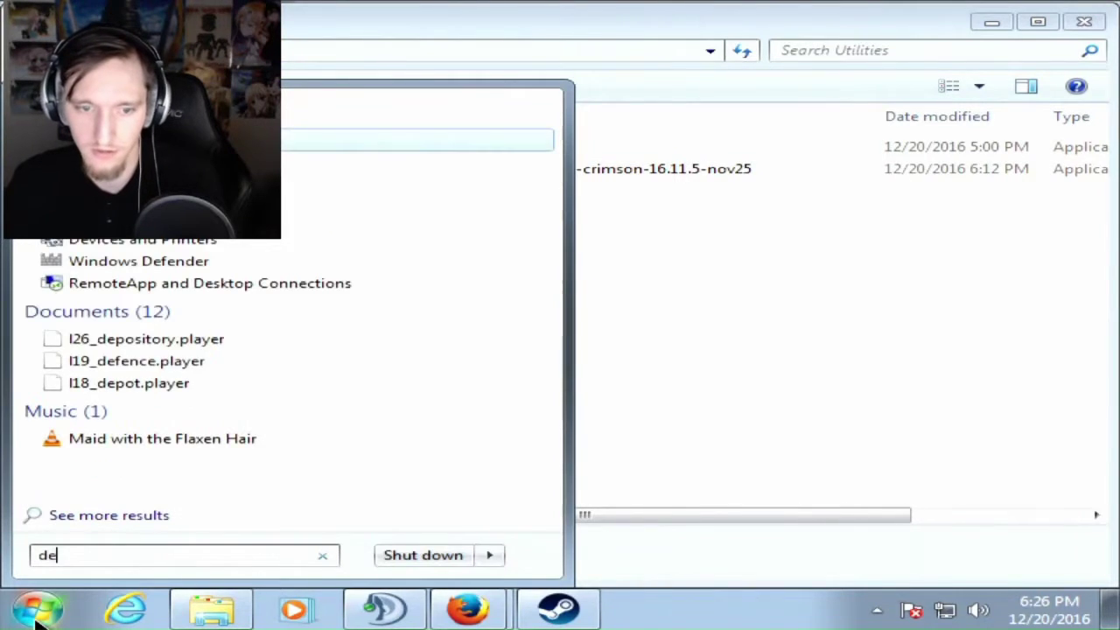
text(vice manager)
key(Return)
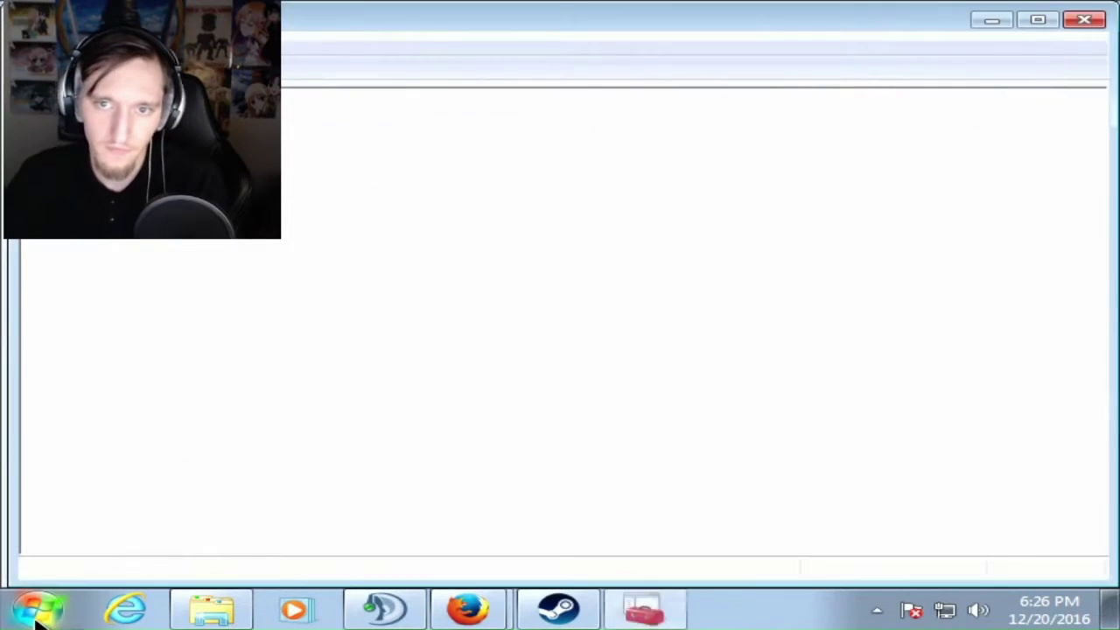
click(245, 192)
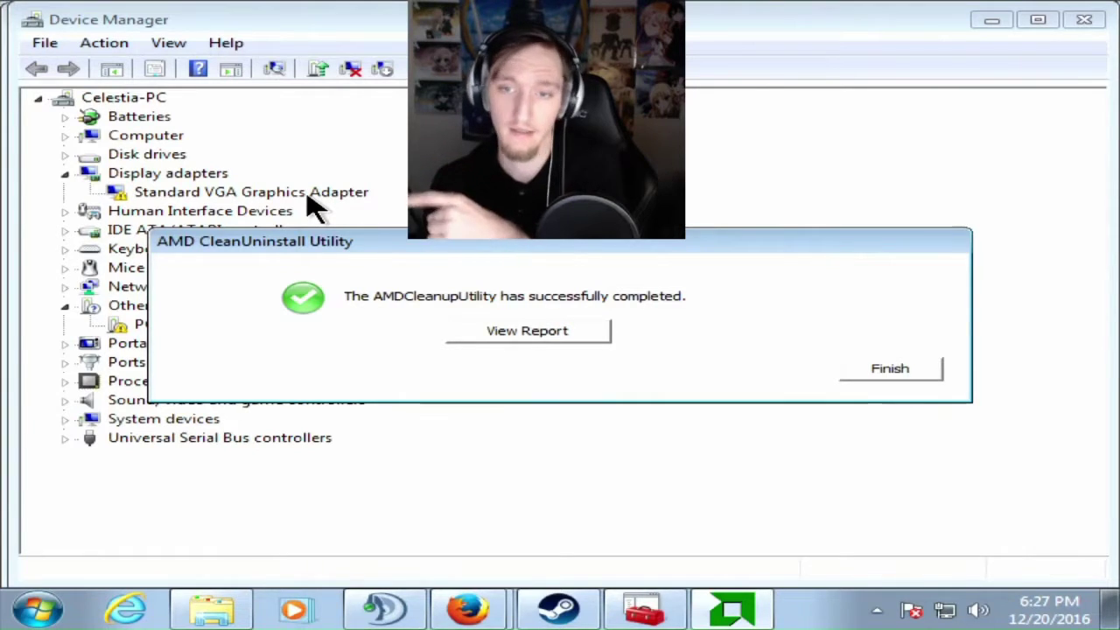
click(891, 372)
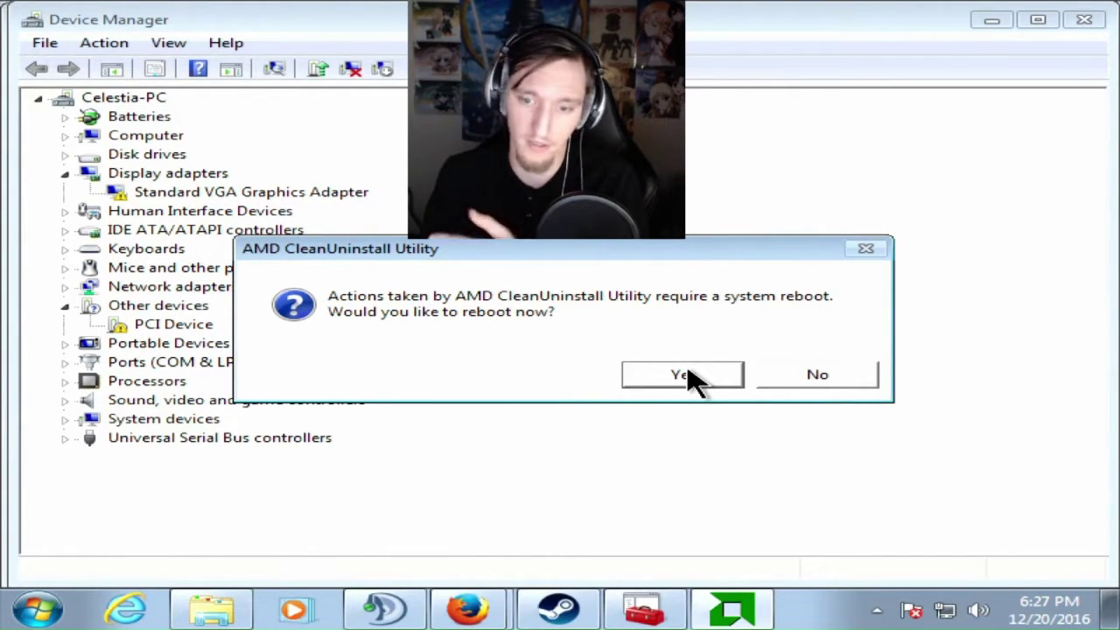
Step: Set Firefox to show the windows and tabs from last time when it starts, and close the browser
mouse_move(473, 604)
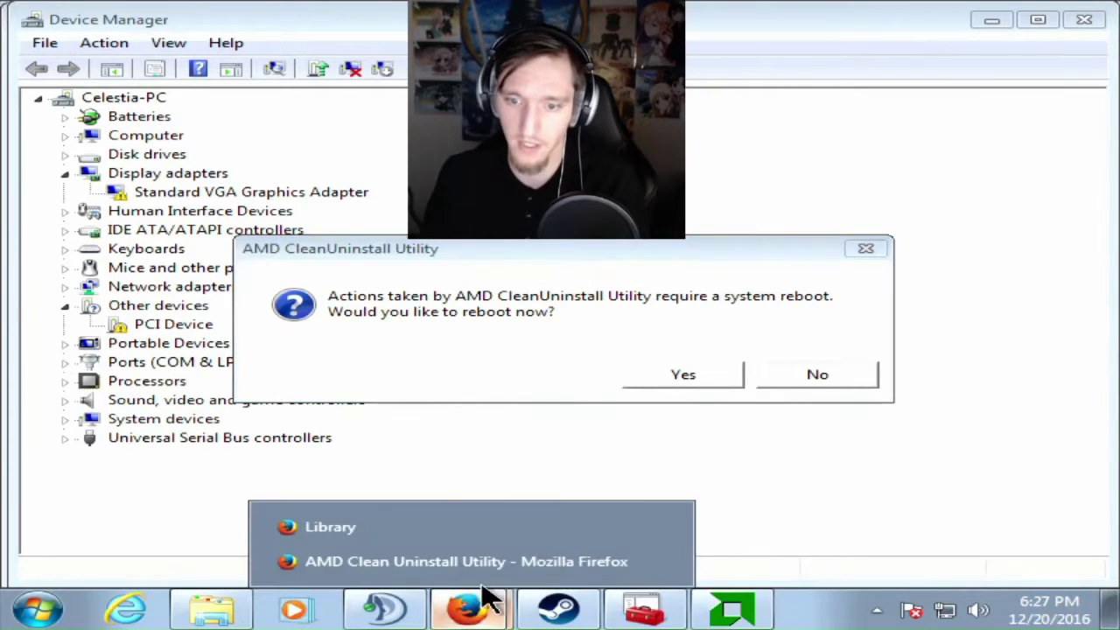
click(516, 562)
click(1090, 54)
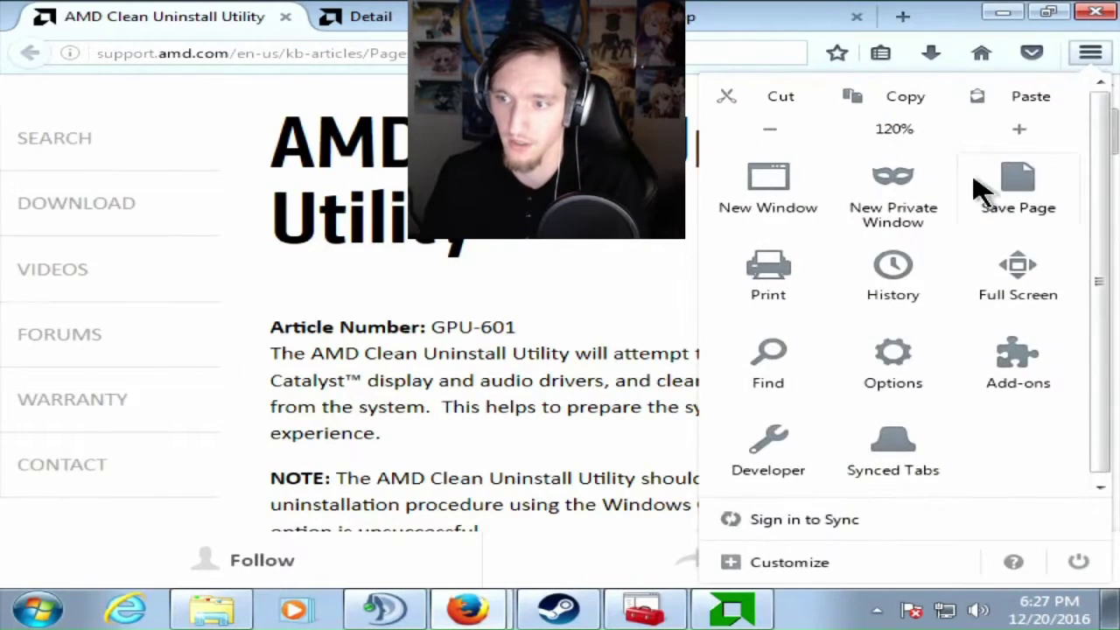
click(903, 371)
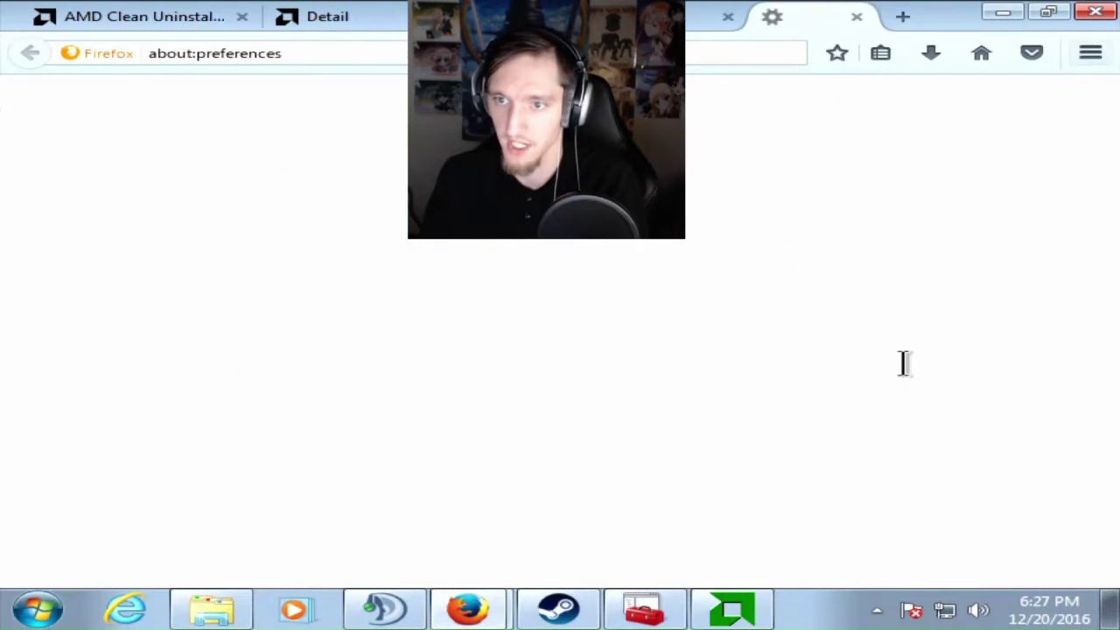
click(492, 338)
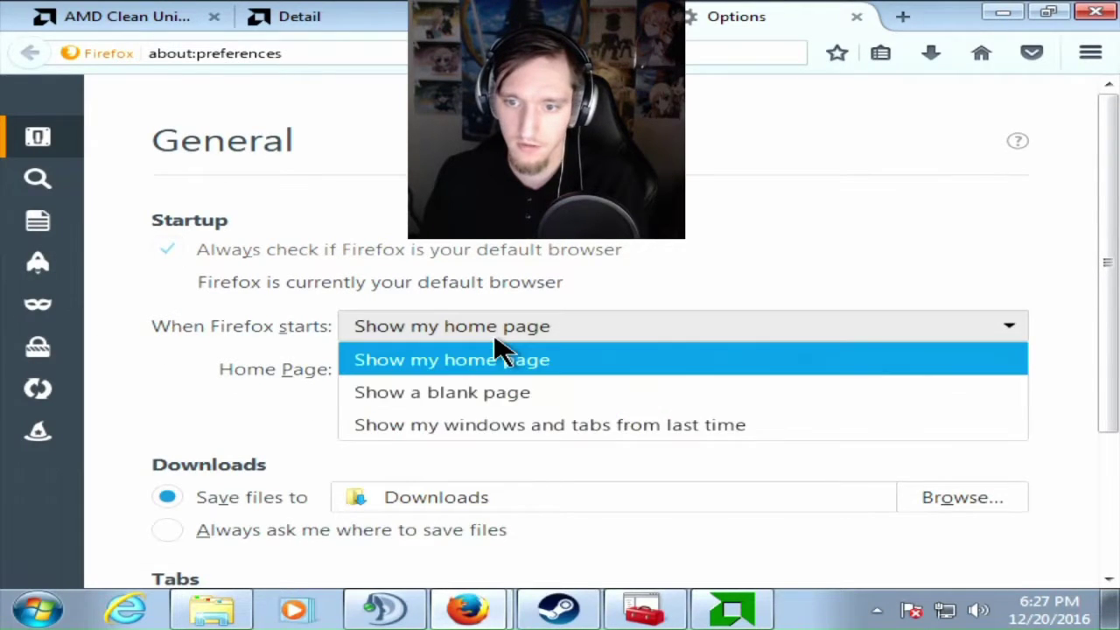
click(525, 429)
scroll(1024, 485, down, 3)
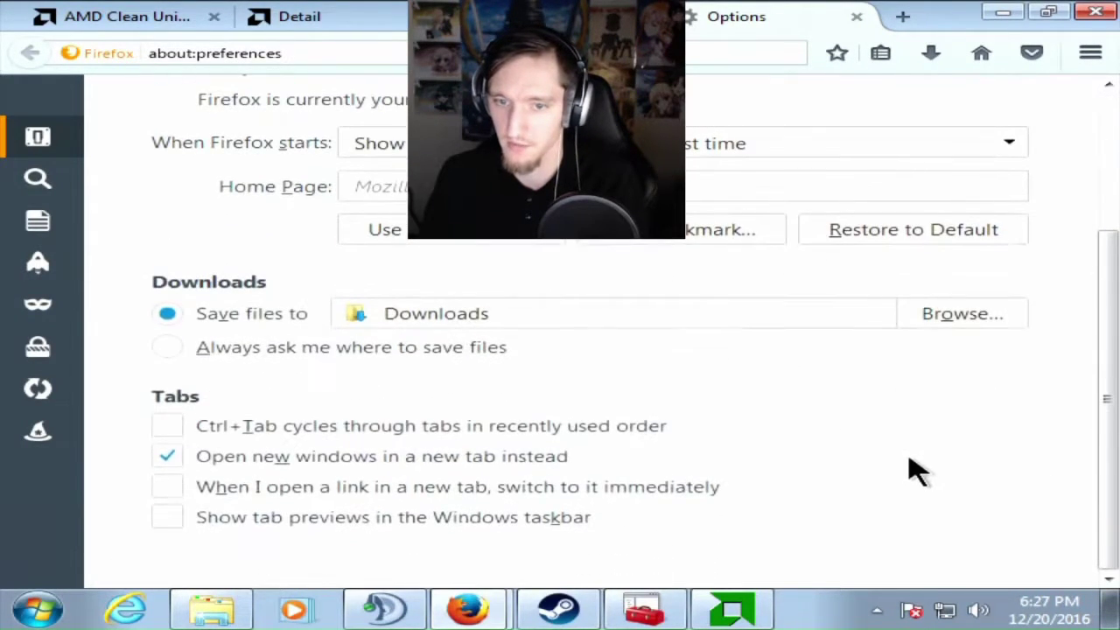
scroll(1015, 503, up, 3)
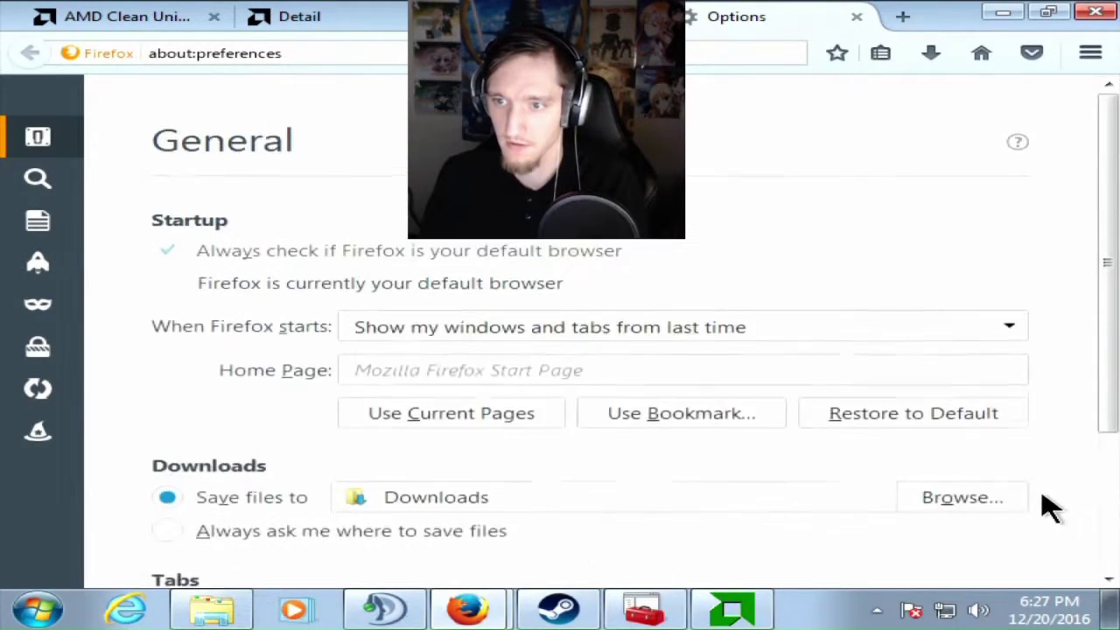
click(857, 15)
click(1096, 13)
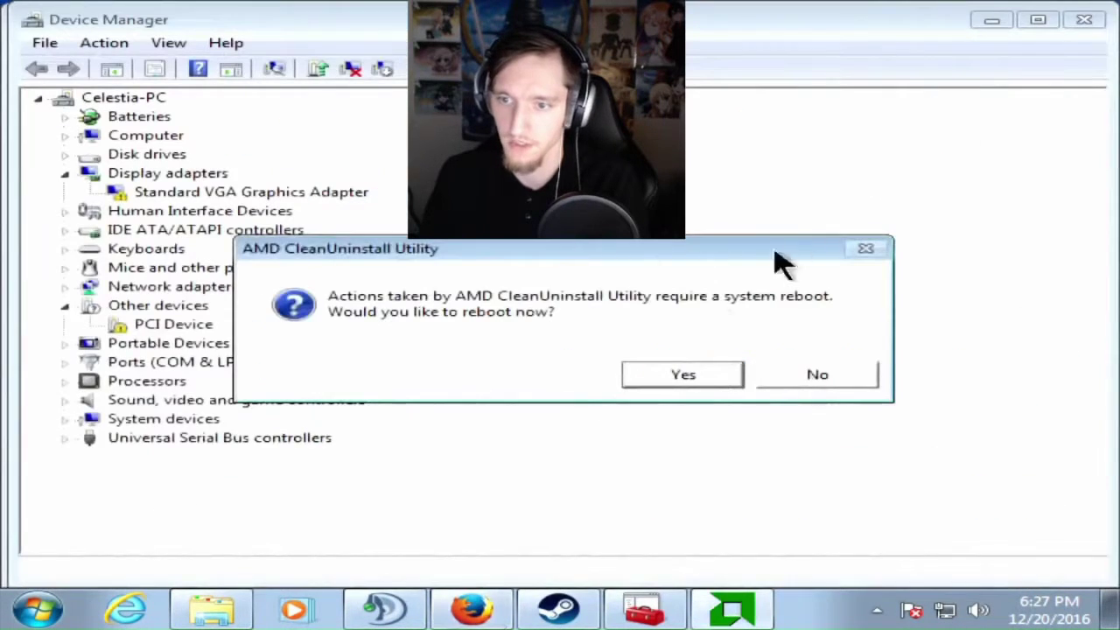
Step: Accept the cleanup utility's system reboot, and check the Standard VGA Graphics Adapter in Device Manager before closing it
click(684, 375)
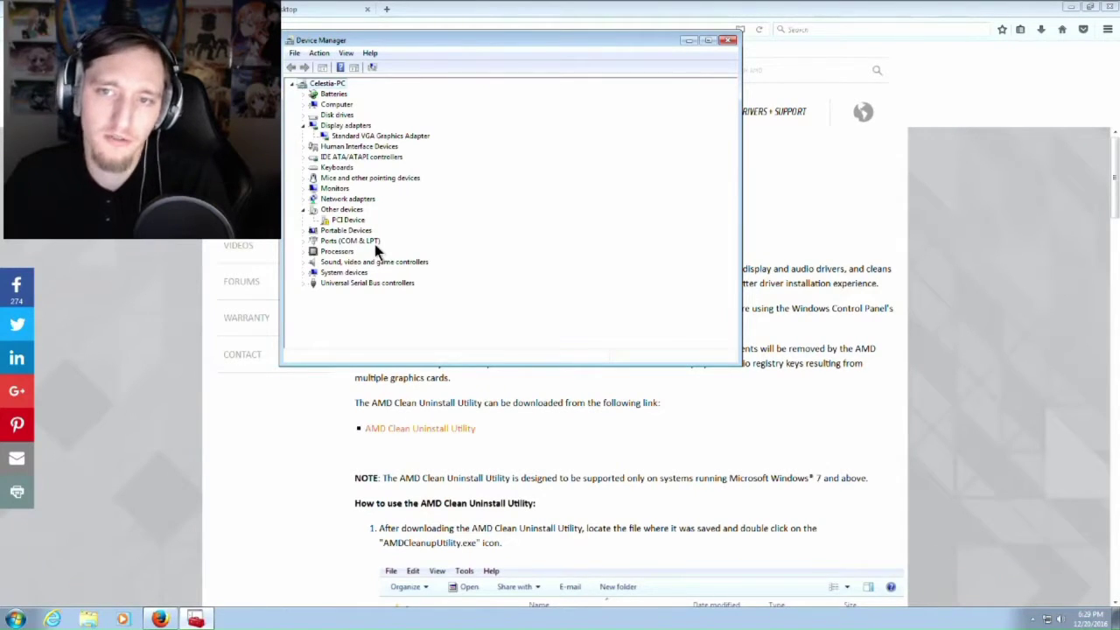
click(359, 137)
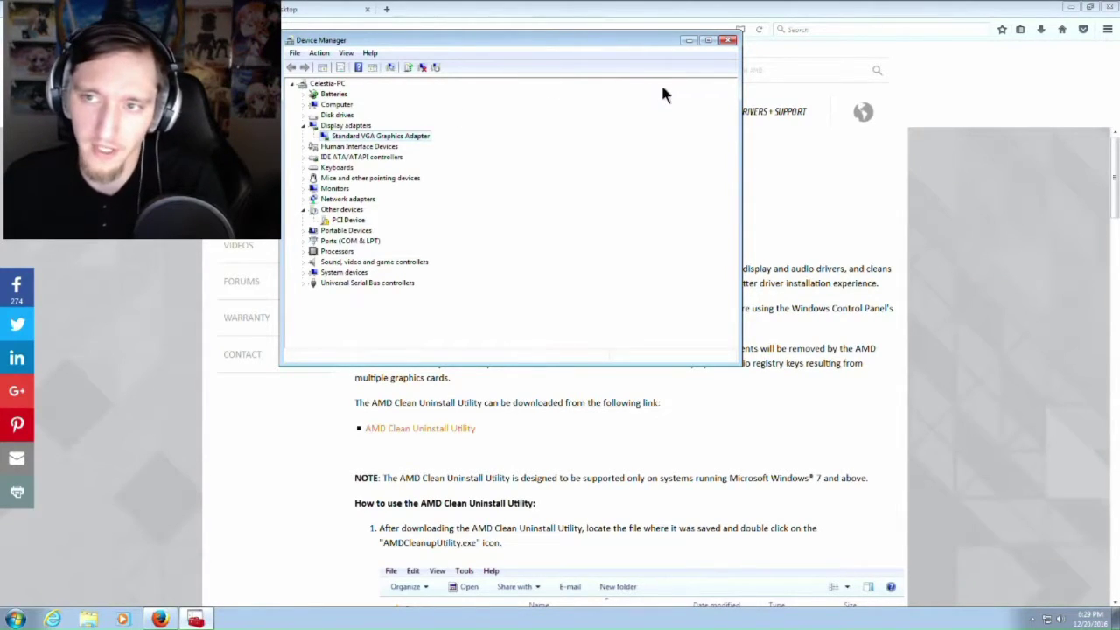
click(727, 42)
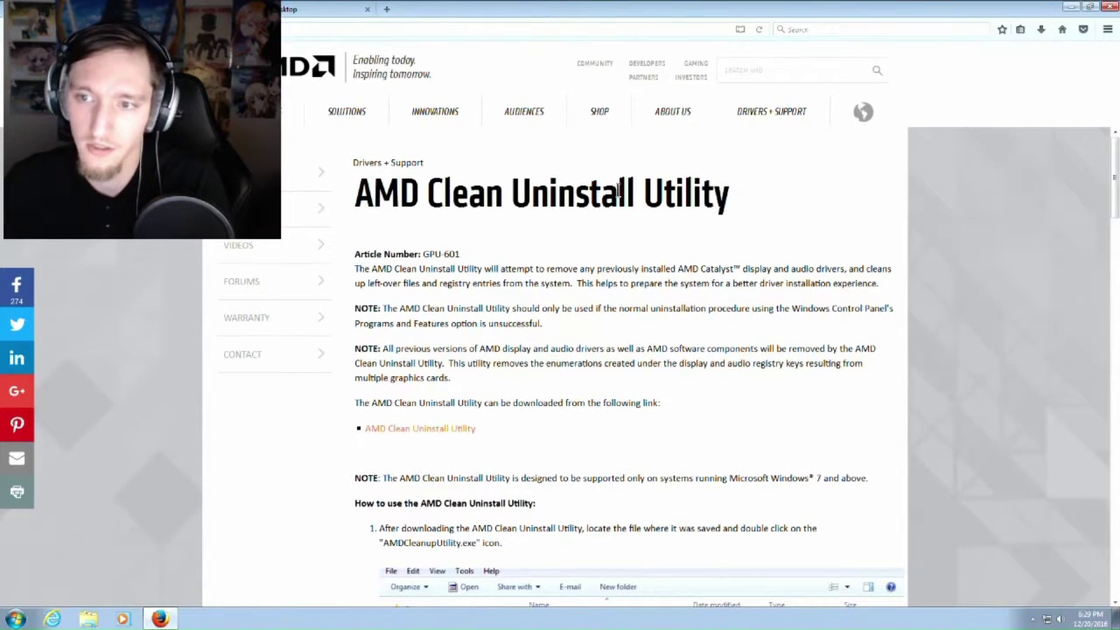
Step: Compare the previous-driver page for Crimson Edition 16.11.5 Hotfix with the current Crimson ReLive Edition driver page
key(alt+Left)
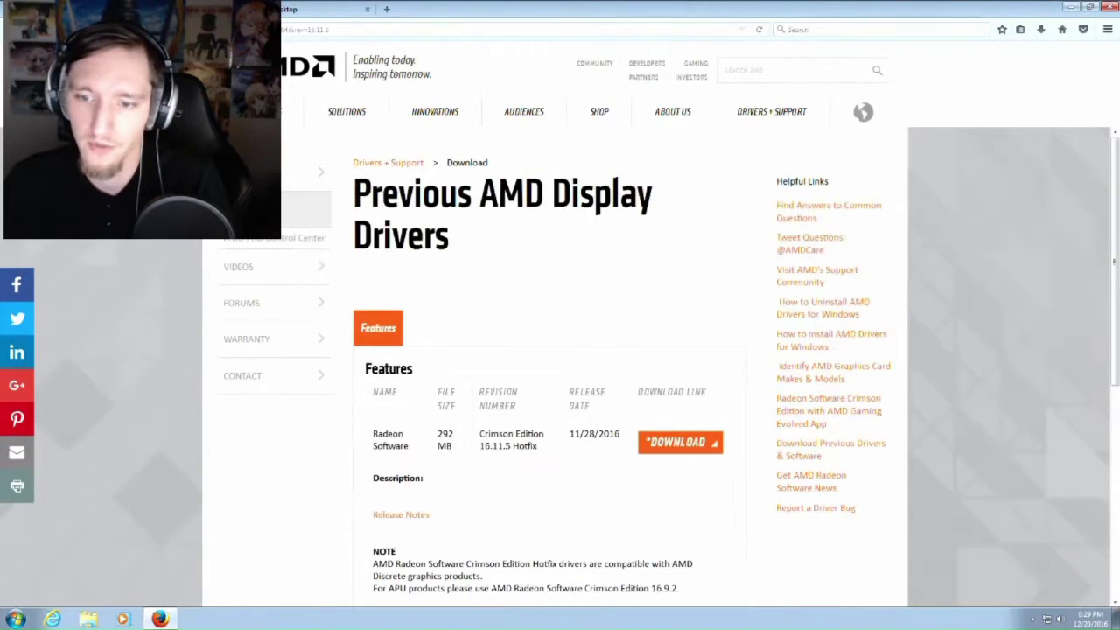
scroll(438, 298, down, 2)
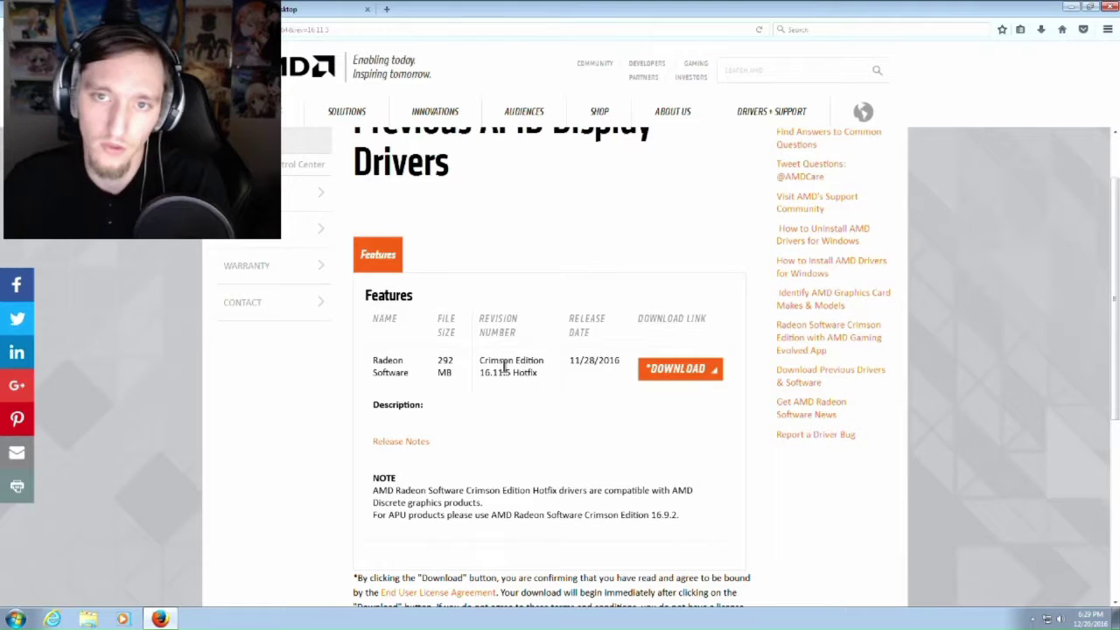
key(F5)
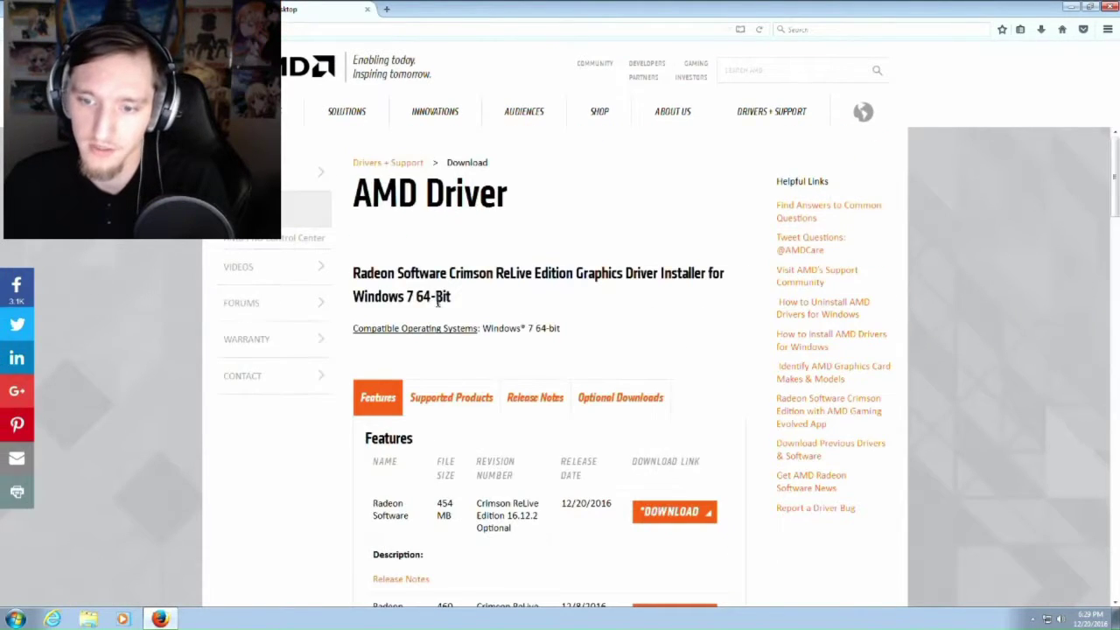
scroll(481, 350, down, 4)
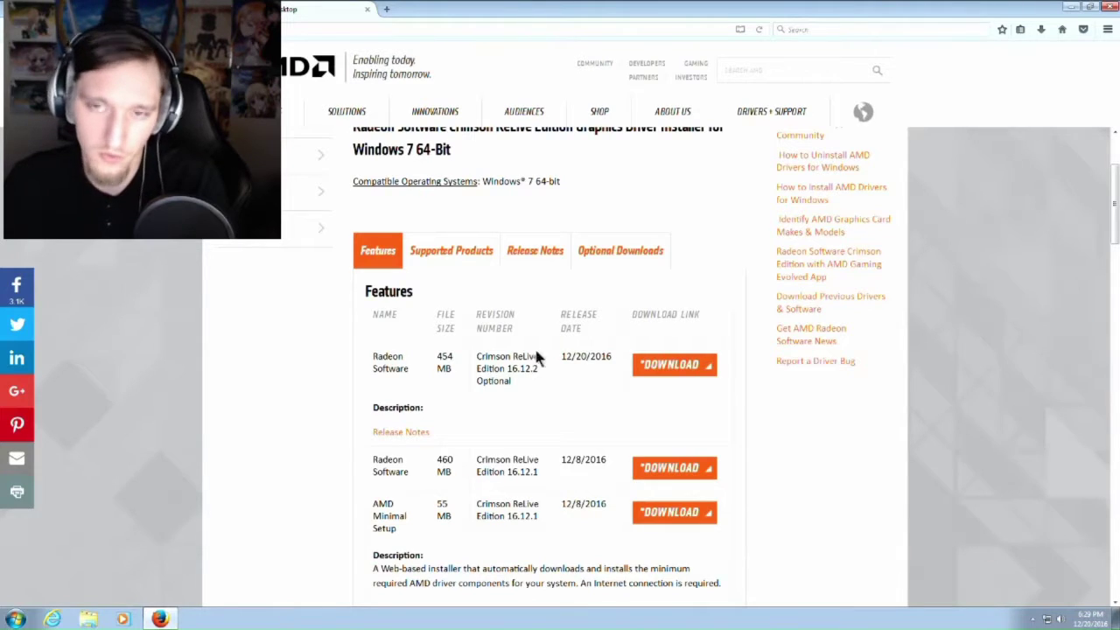
key(alt+Left)
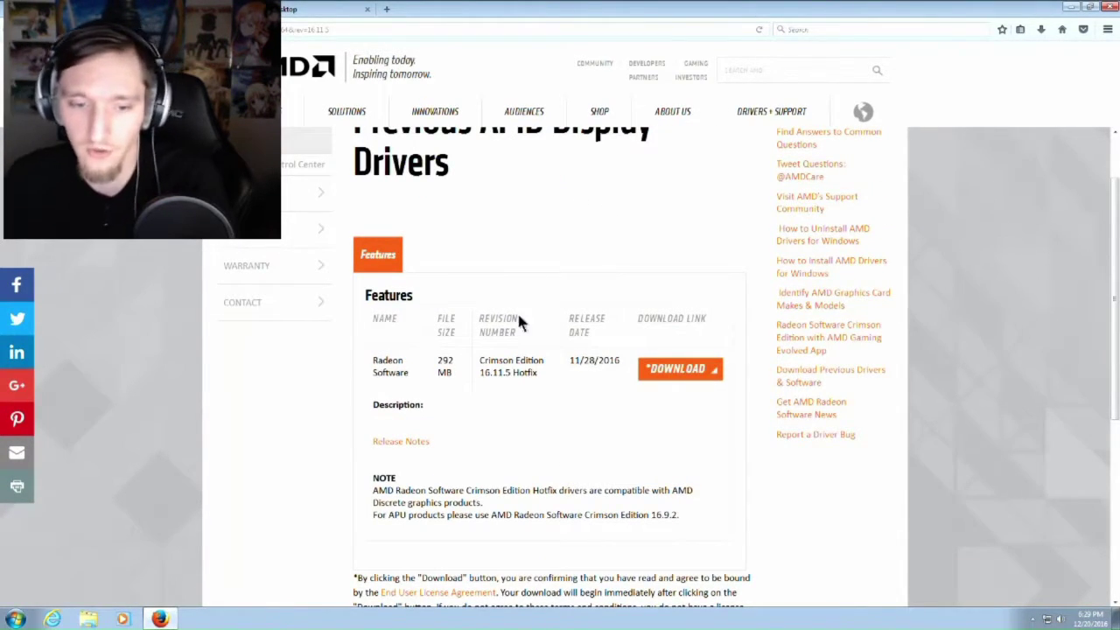
Step: Run the non-whql-win7-64bit-radeon-software-crimson-16.11.5-nov25 installer from the Utilities folder, allow it to make changes, and proceed to its package selection
click(88, 619)
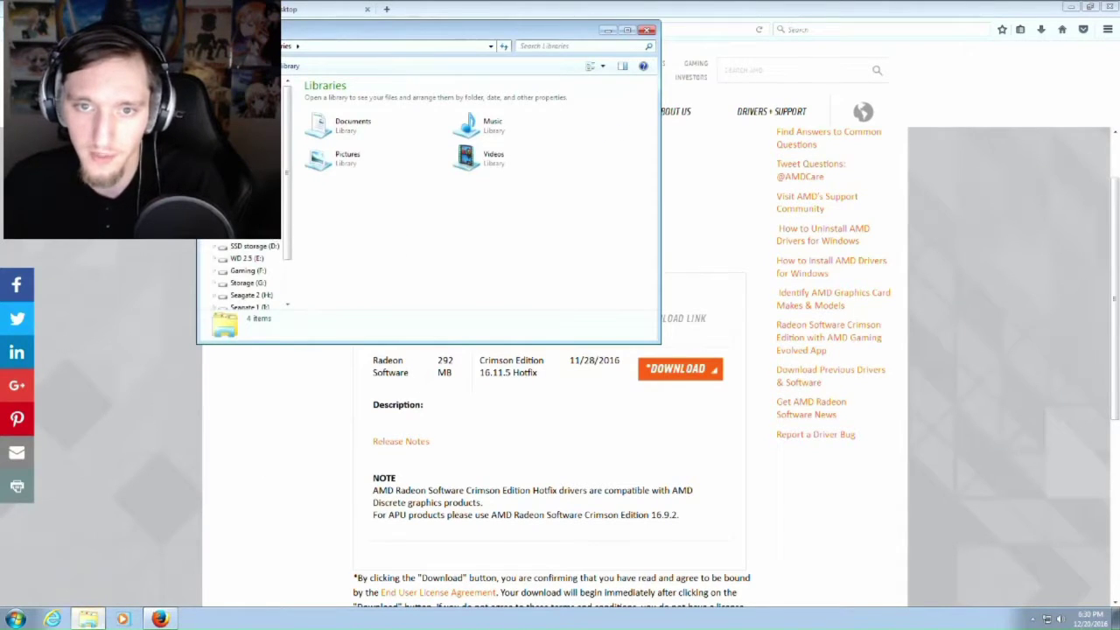
key(alt+Up)
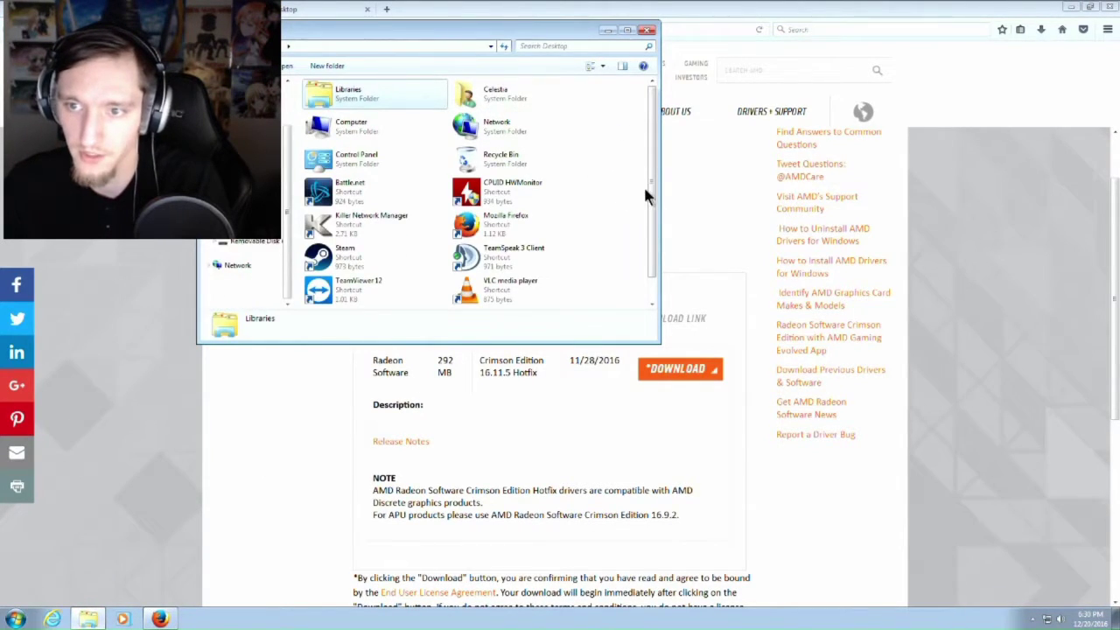
scroll(648, 228, down, 1)
double_click(486, 292)
double_click(379, 111)
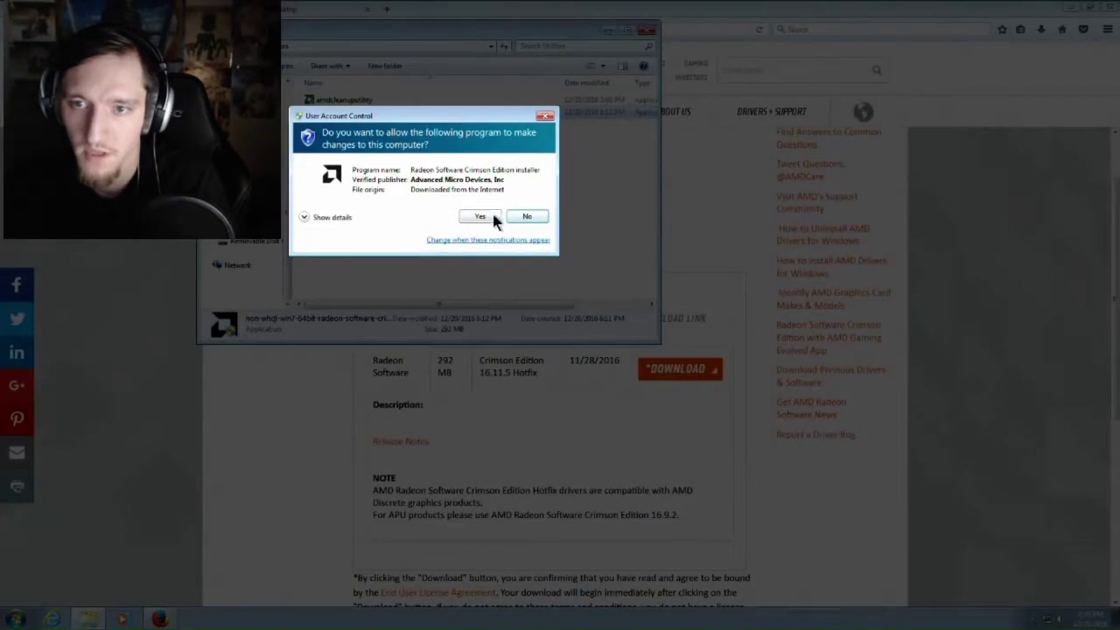
click(477, 215)
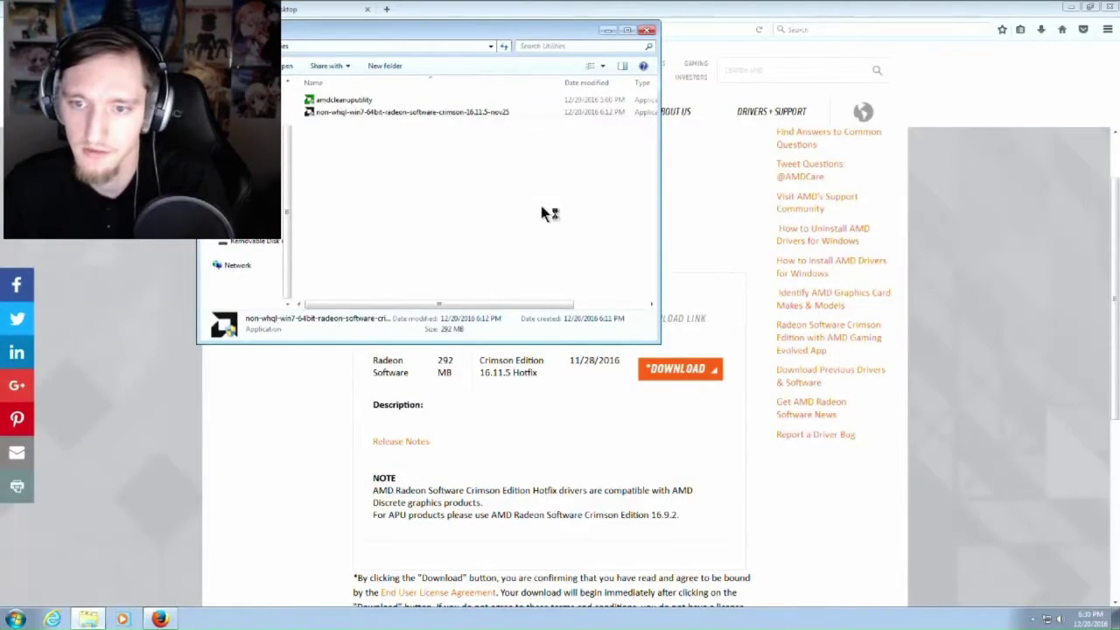
click(655, 373)
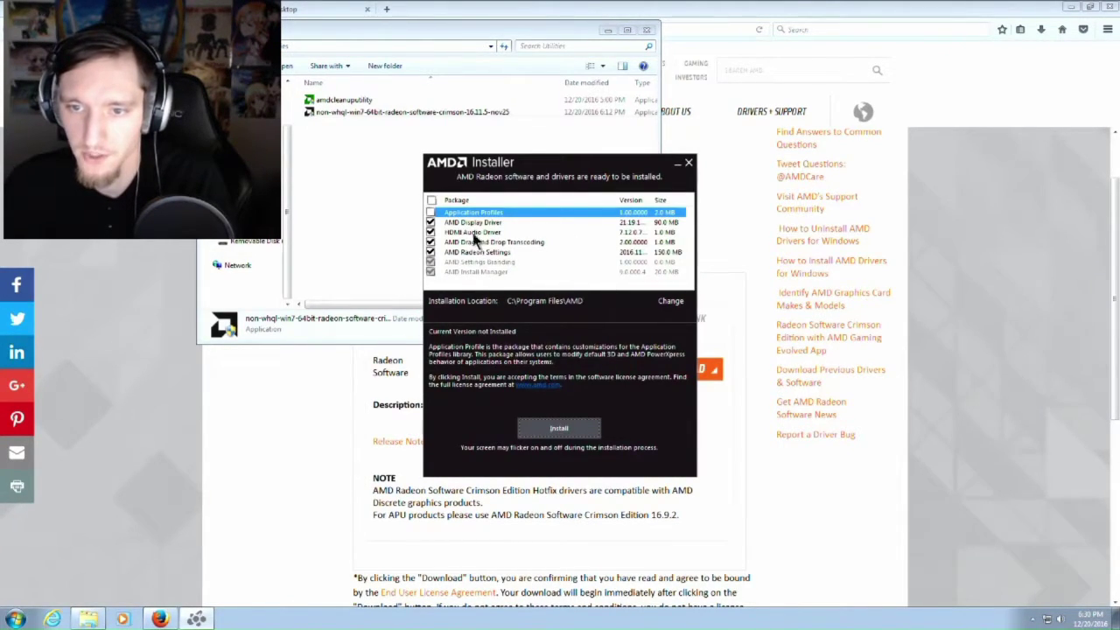
Step: Install the AMD packages with Application Profiles included, approve the AMD display device software, and restart the system immediately
click(431, 213)
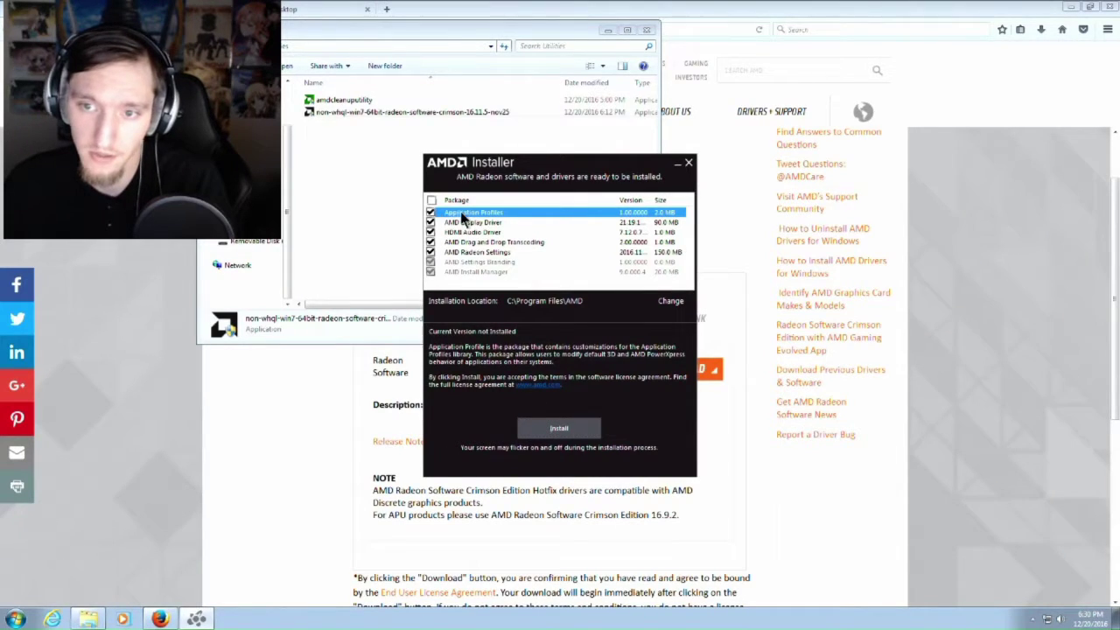
click(560, 428)
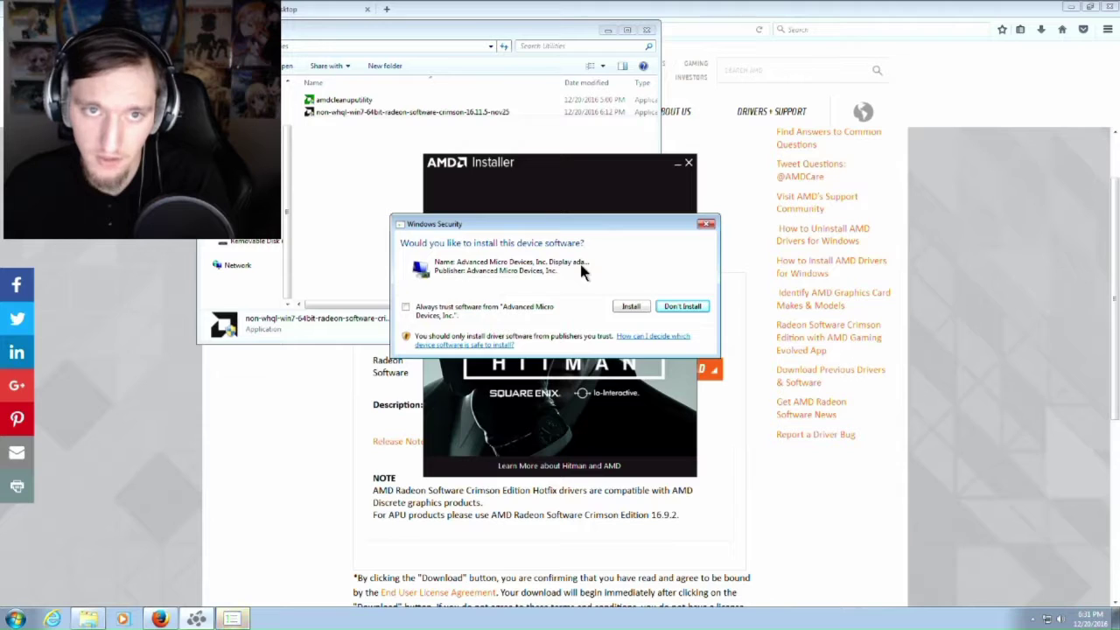
click(626, 312)
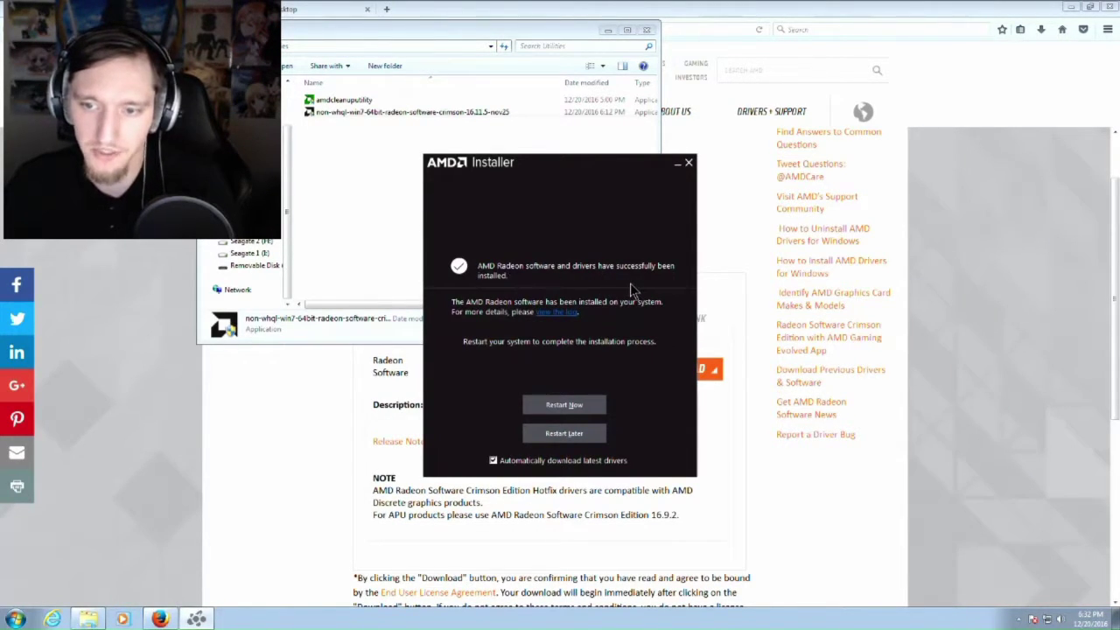
click(585, 405)
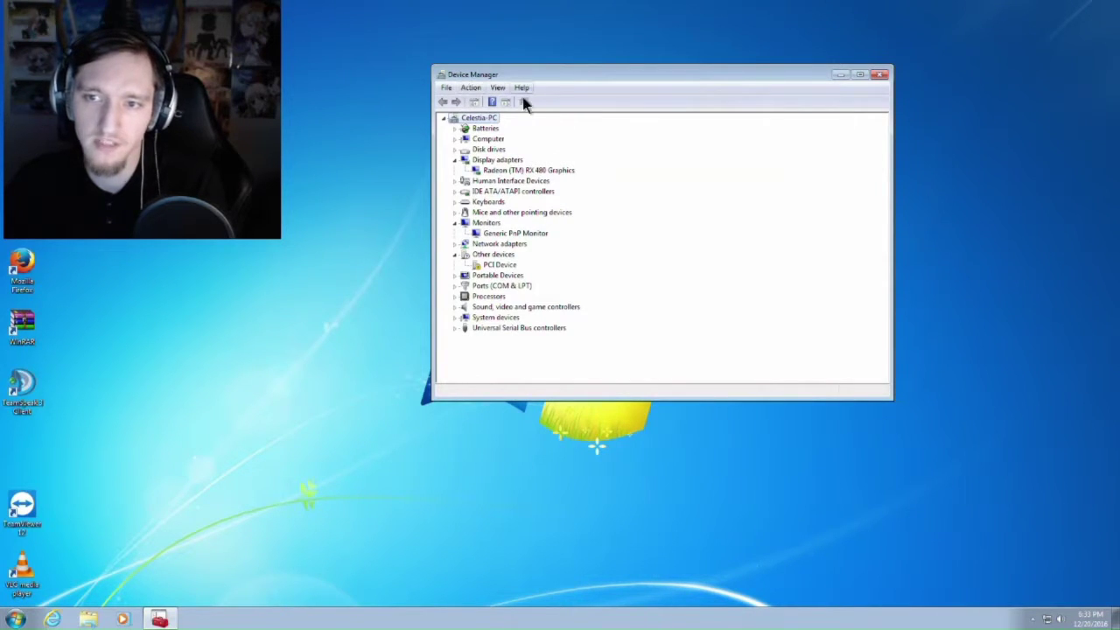
Step: Check the Radeon (TM) RX 480 Graphics adapter and the Generic PnP Monitor in Device Manager
click(508, 171)
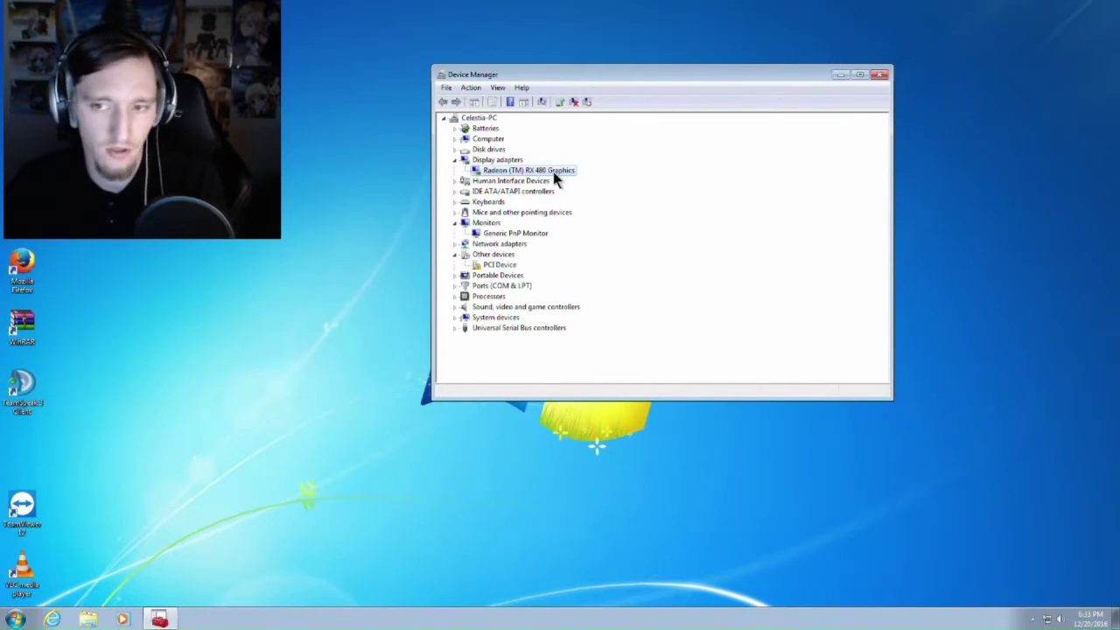
click(487, 235)
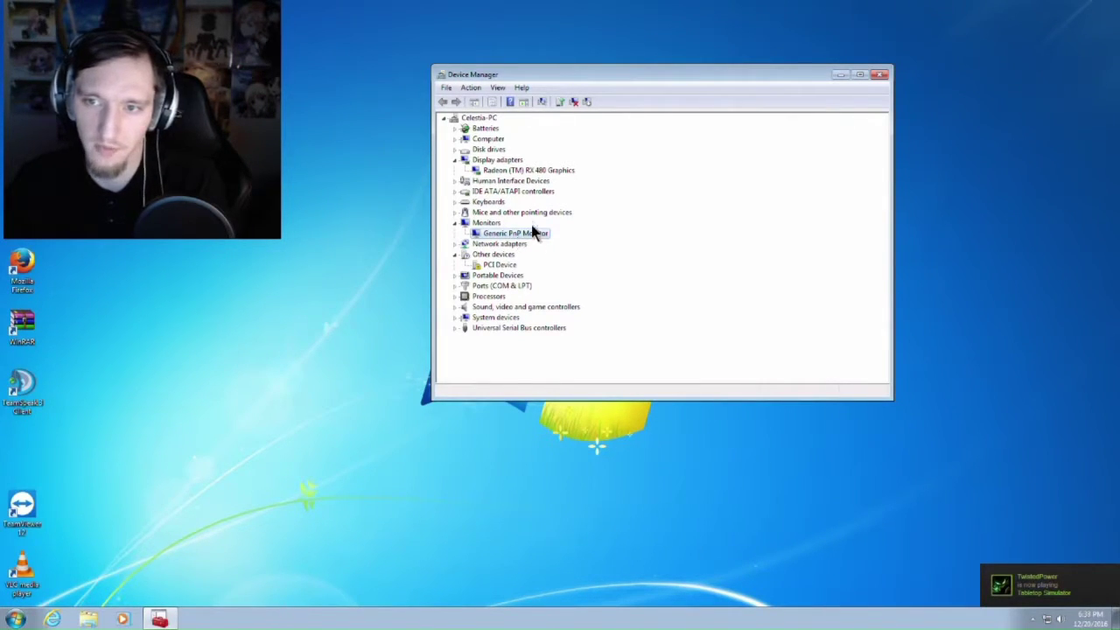
click(508, 172)
Step: Open AMD Radeon Settings from the desktop and view the system overview for the installed Radeon Software version
right_click(372, 226)
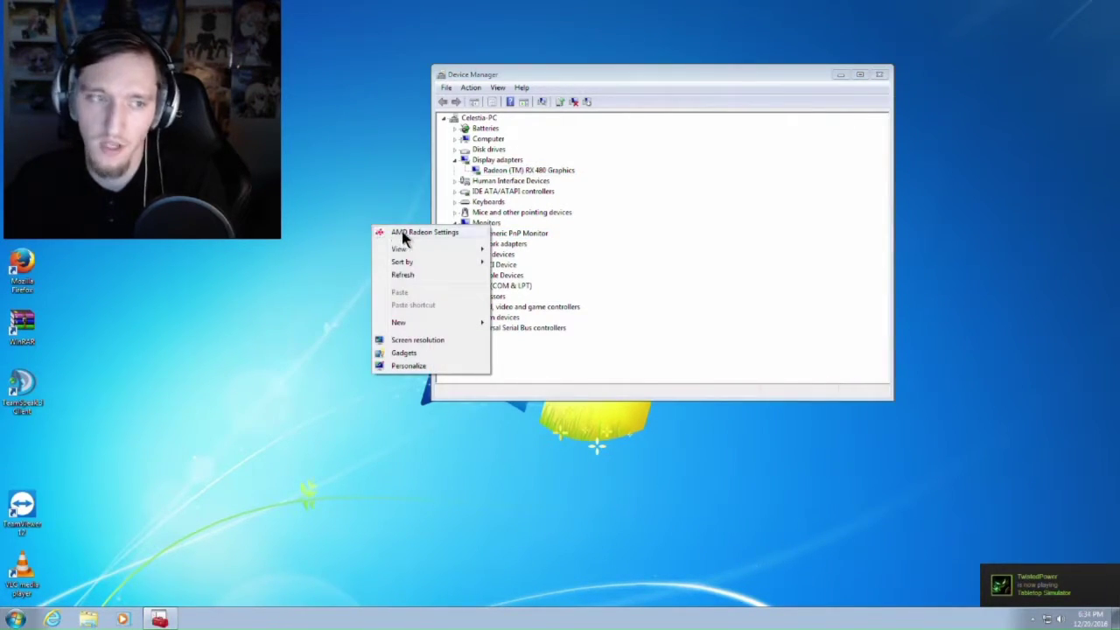
click(403, 234)
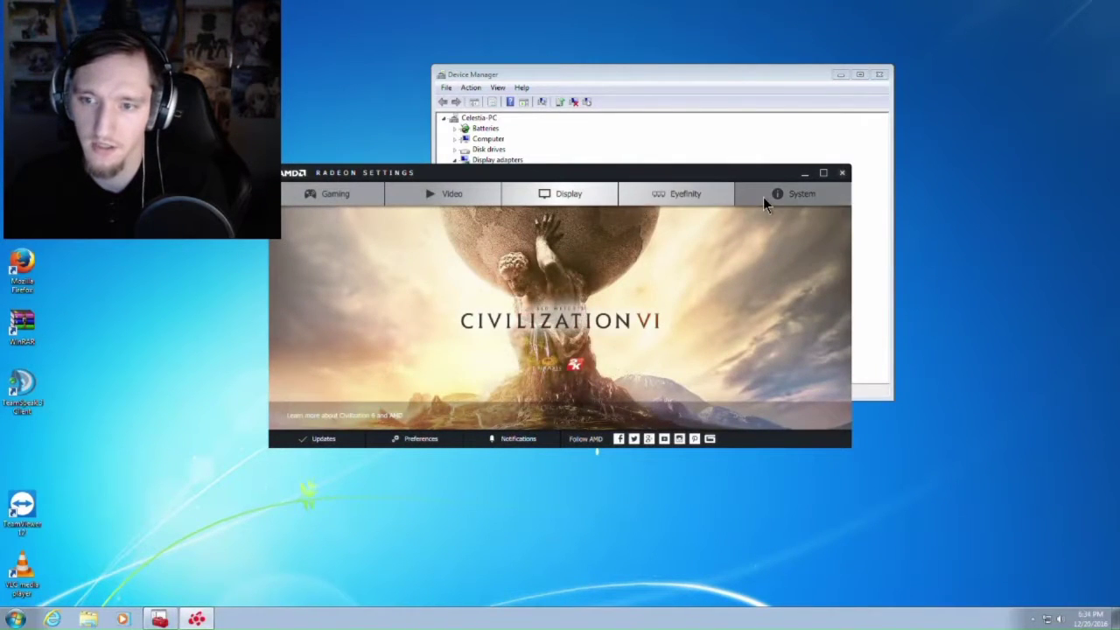
click(763, 196)
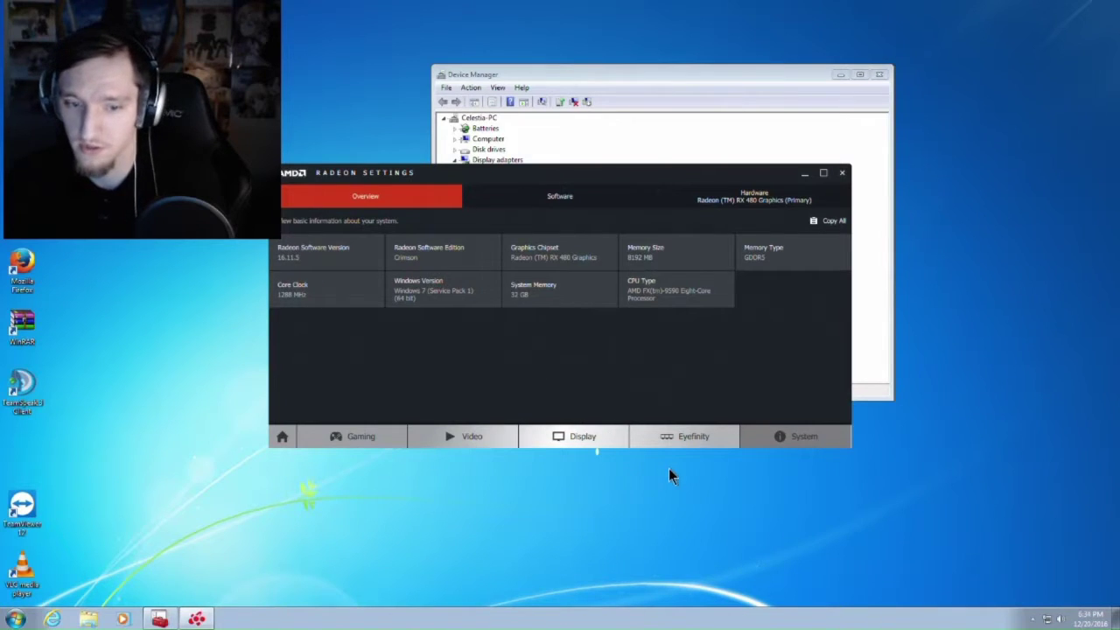
Step: Switch to Steam, search the game library for "killing", and launch Killing Floor 2
click(1033, 619)
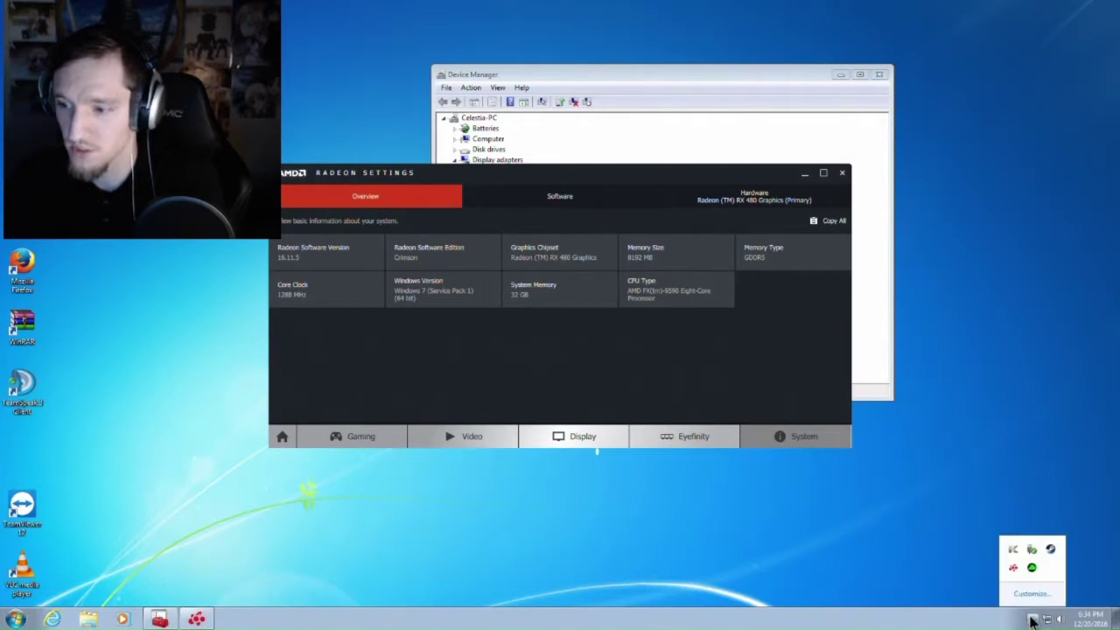
click(1050, 549)
click(375, 192)
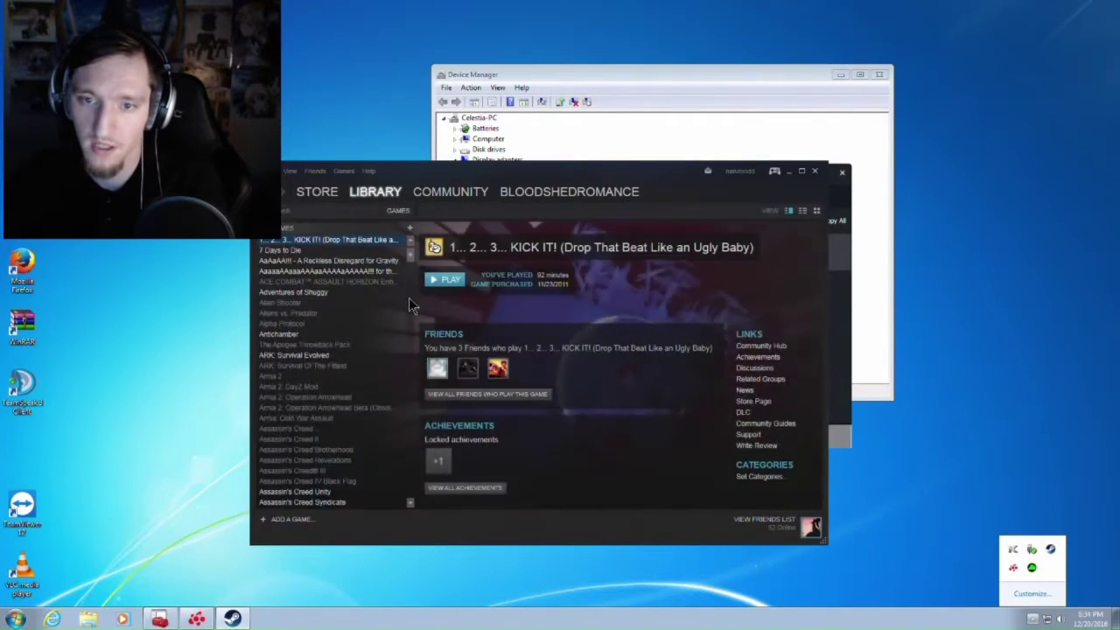
click(352, 211)
text(ki)
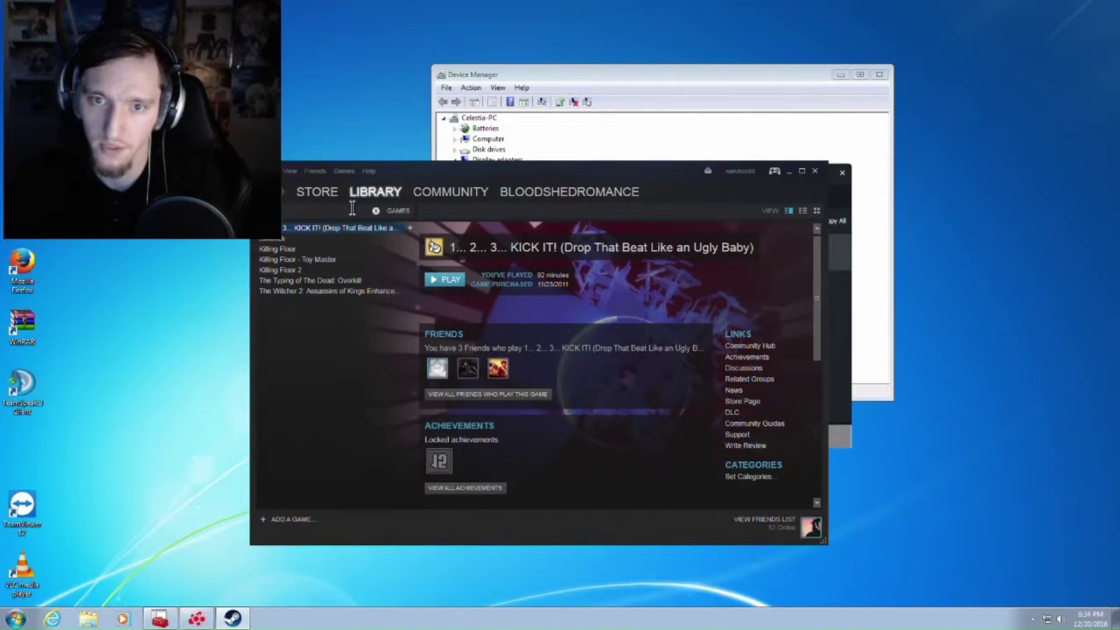
text(lling)
click(325, 249)
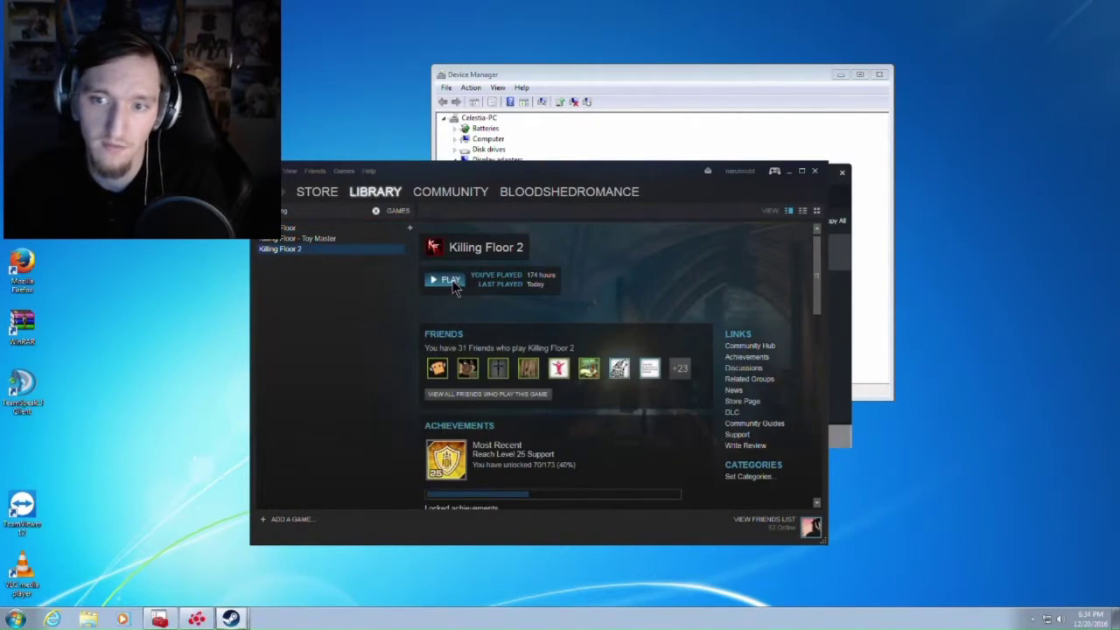
click(450, 281)
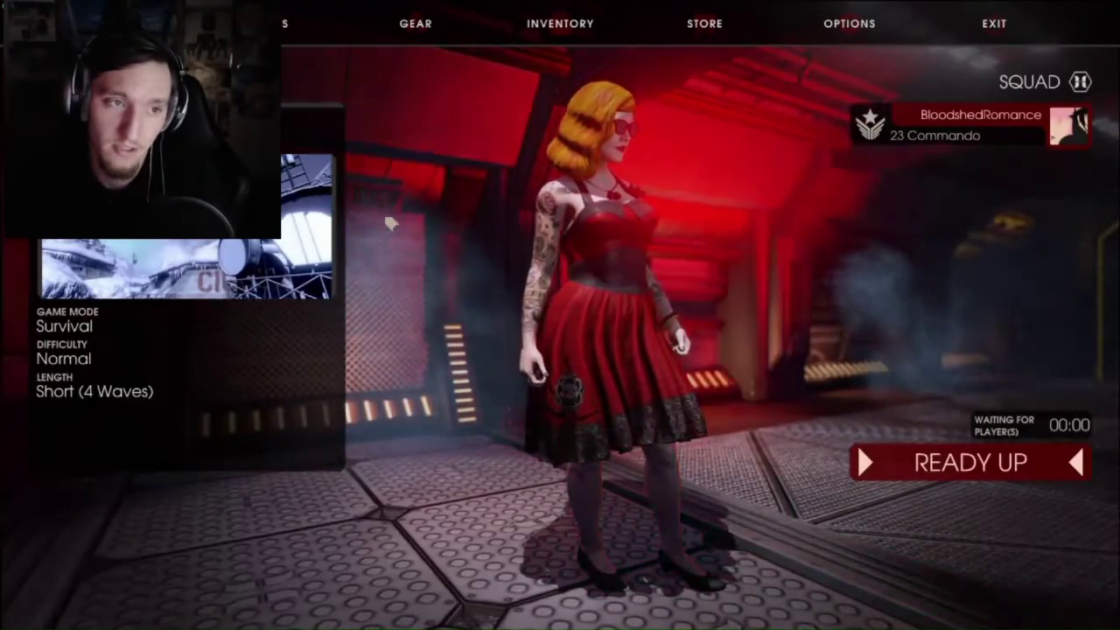
Step: Set the in-game FPS counter to Top-right in the Steam overlay settings, return to the game, and ready up for the match
key(shift+Tab)
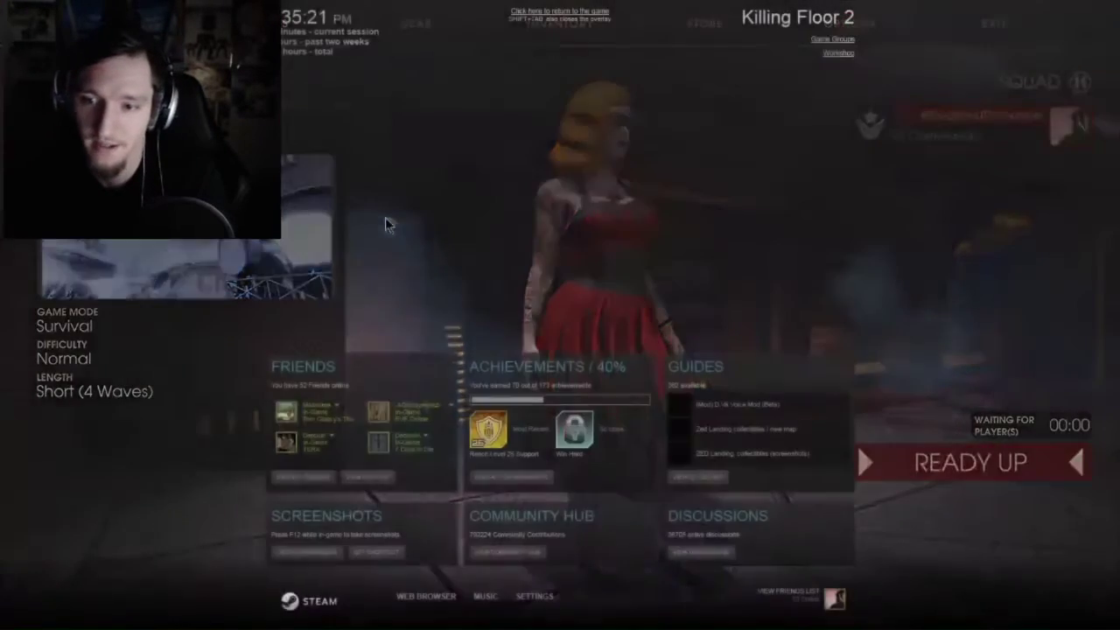
click(532, 597)
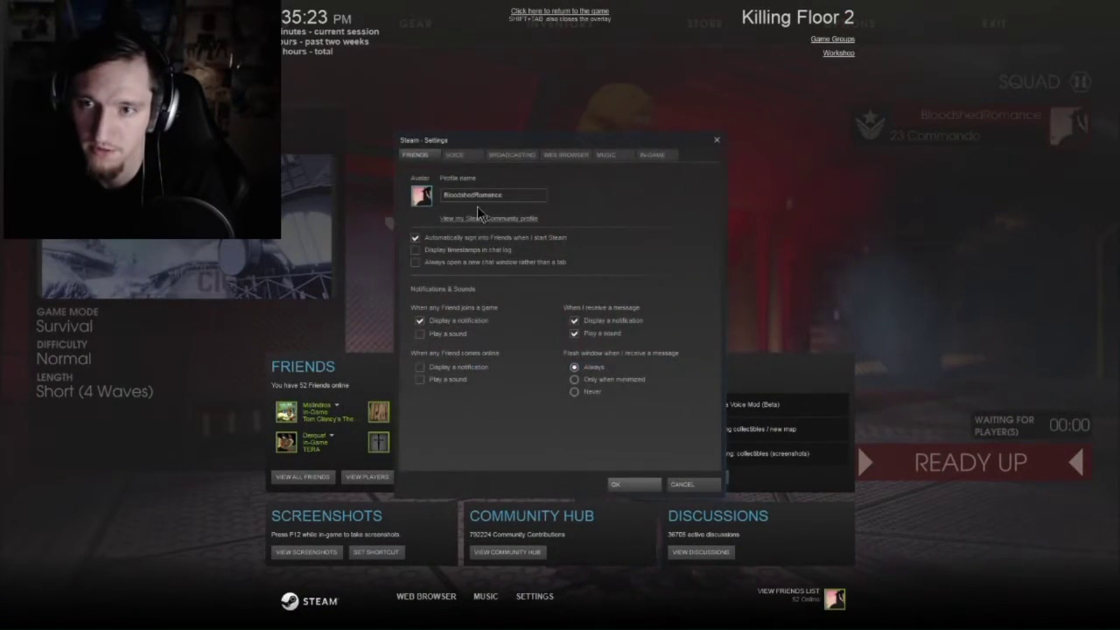
click(479, 317)
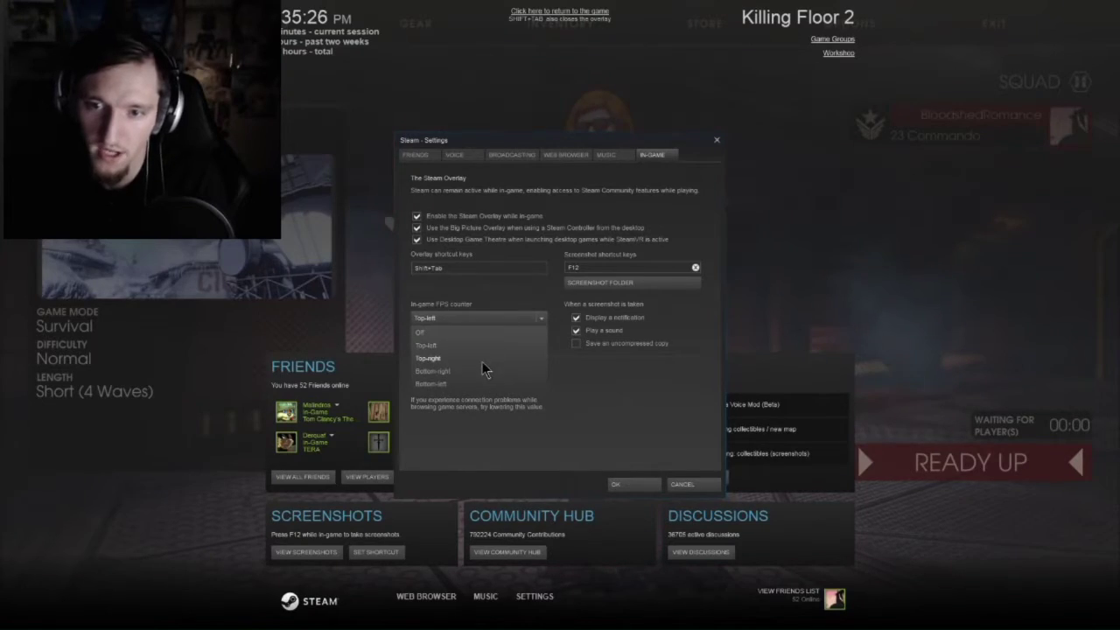
click(483, 359)
click(638, 482)
key(shift+Tab)
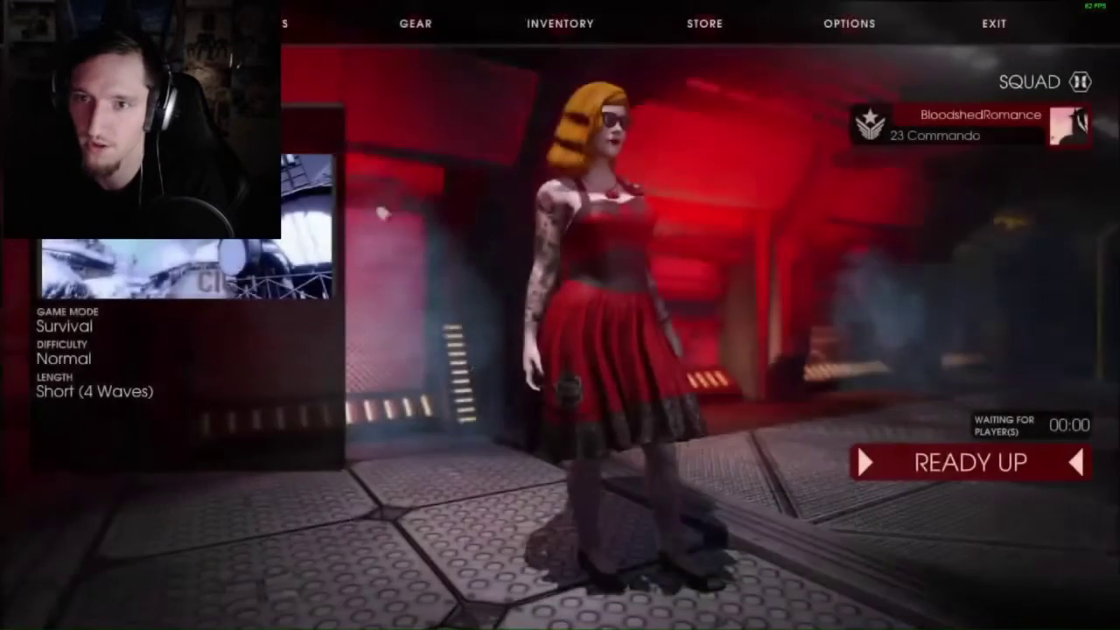
click(952, 465)
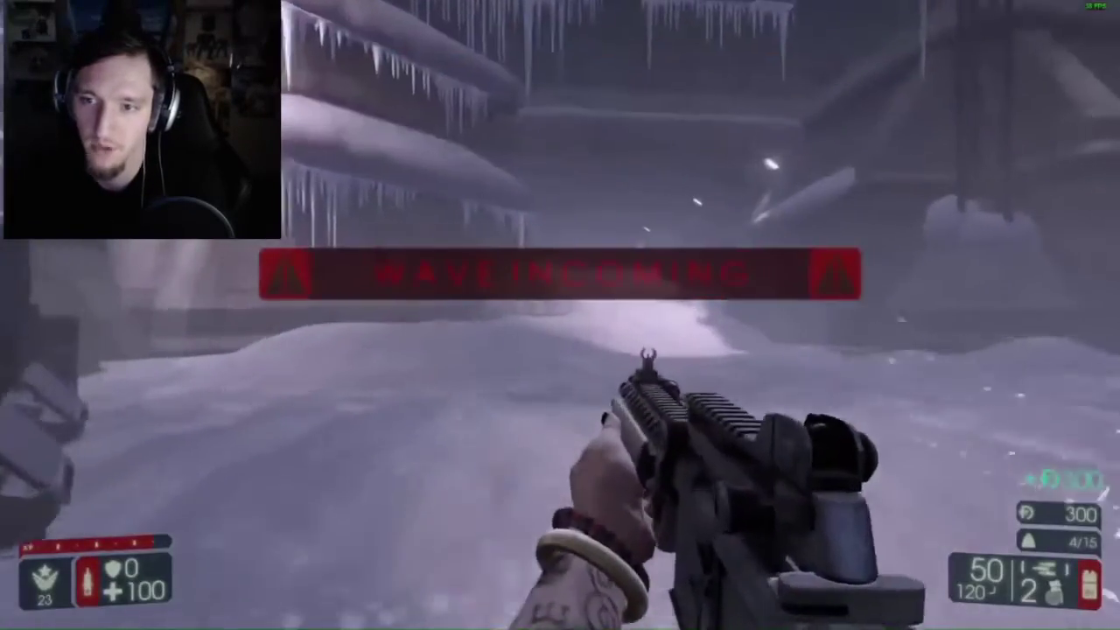
key(w)
key(q)
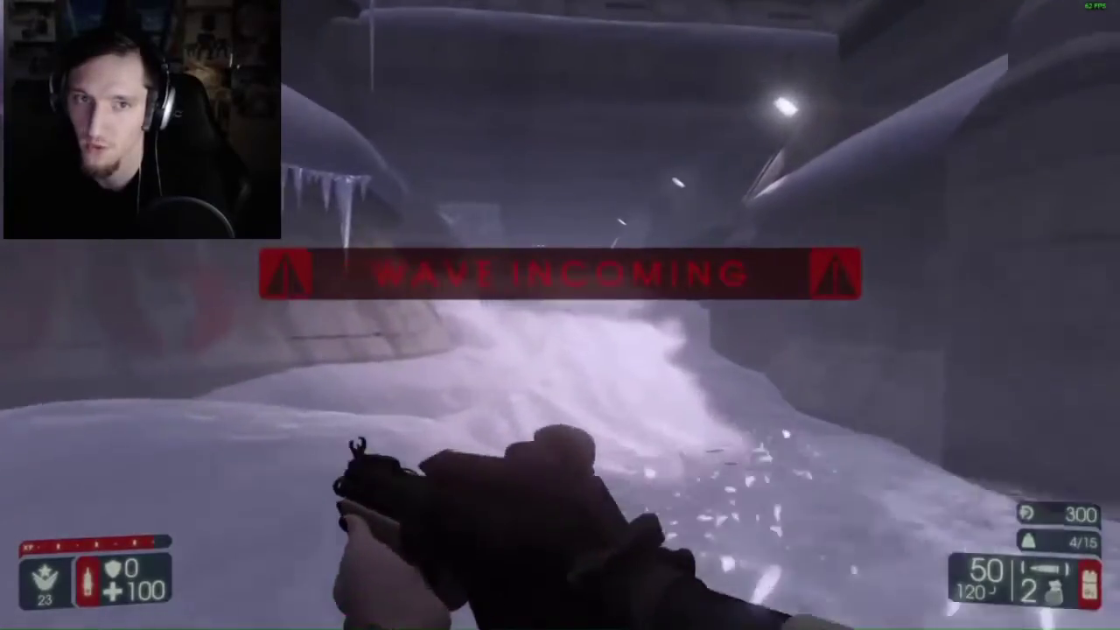
key(w)
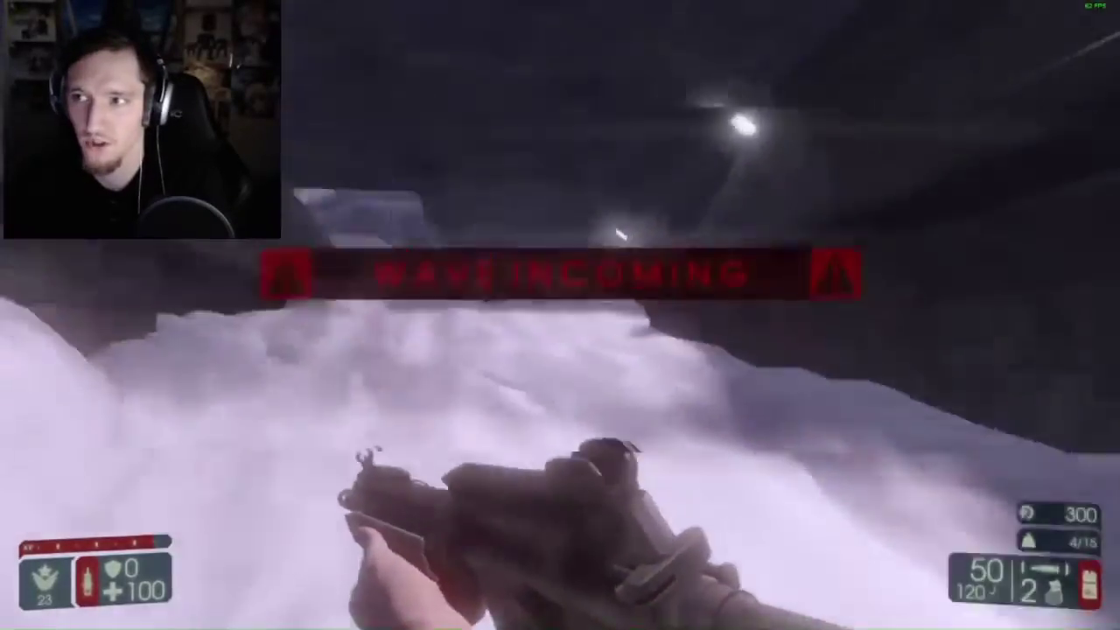
key(w)
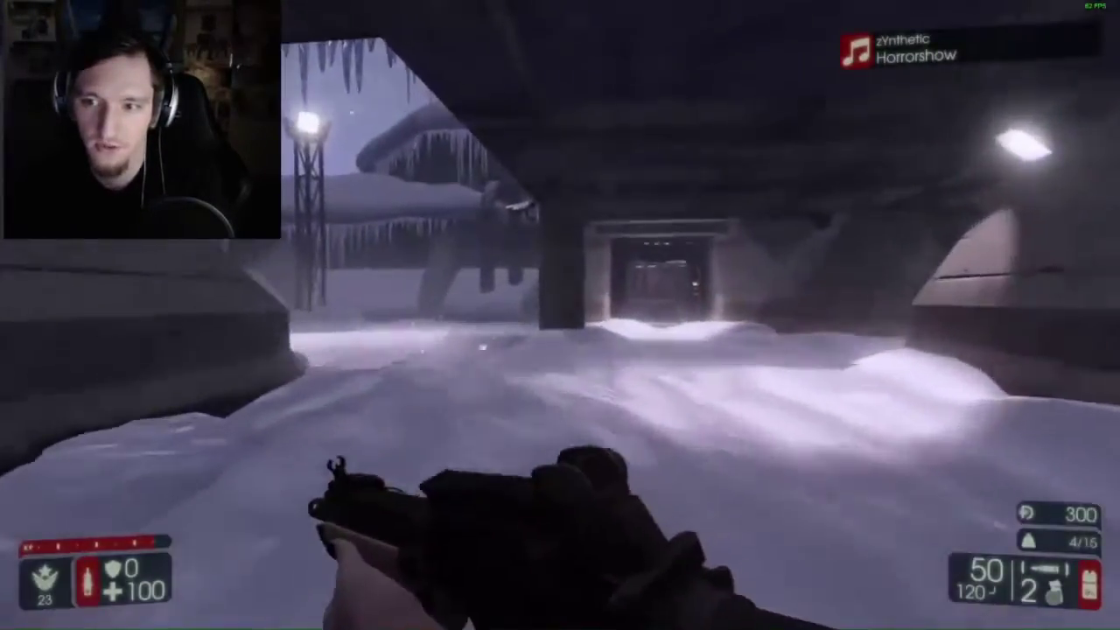
key(w)
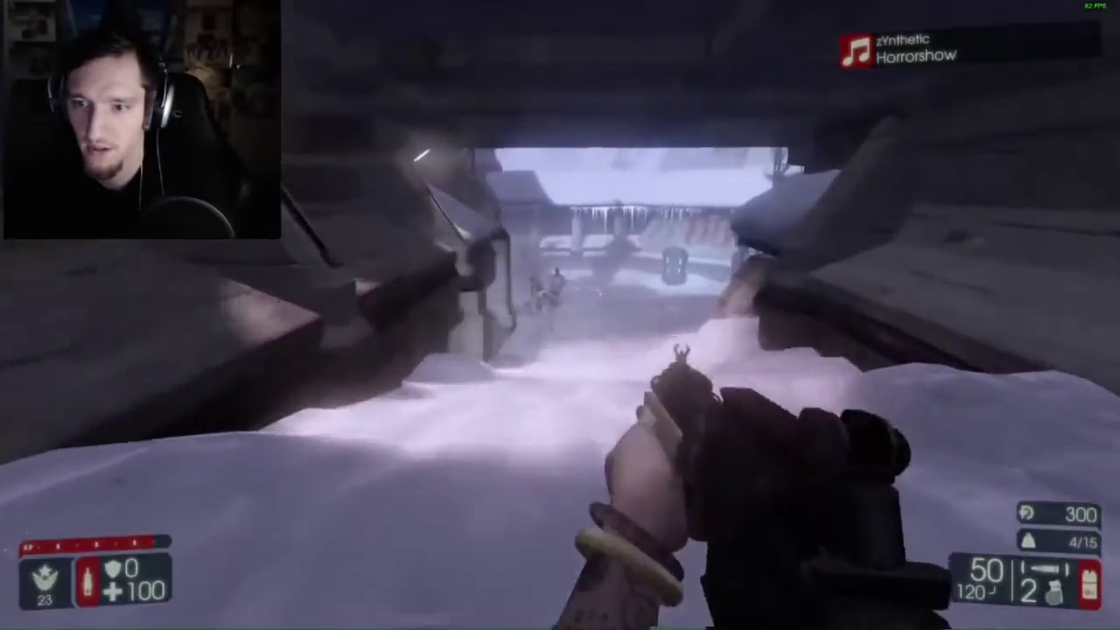
right_click(560, 315)
click(560, 315)
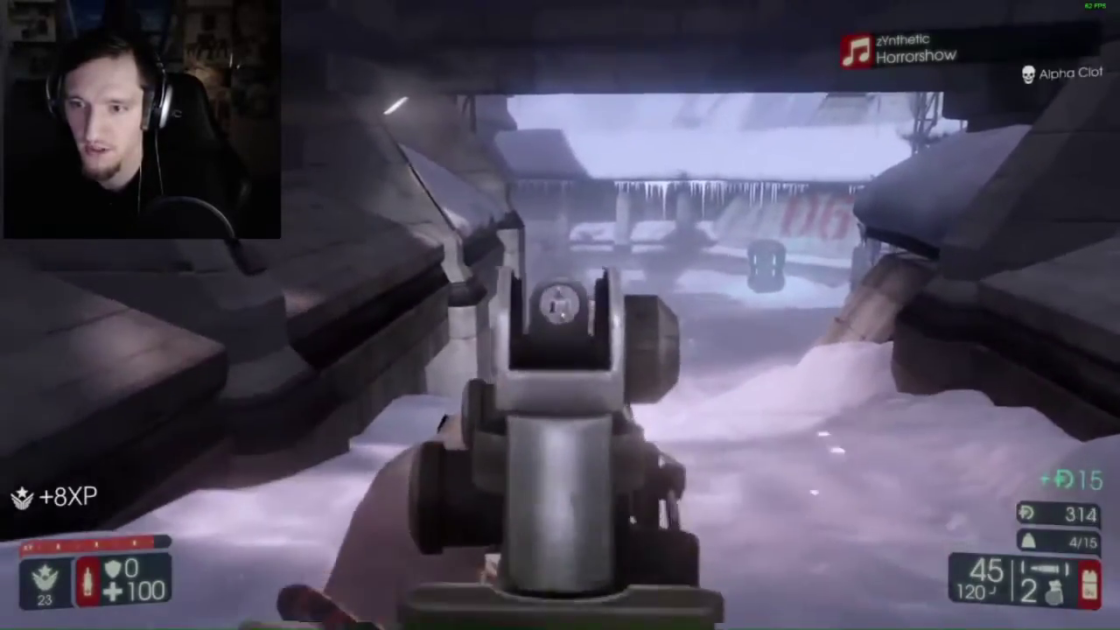
click(560, 315)
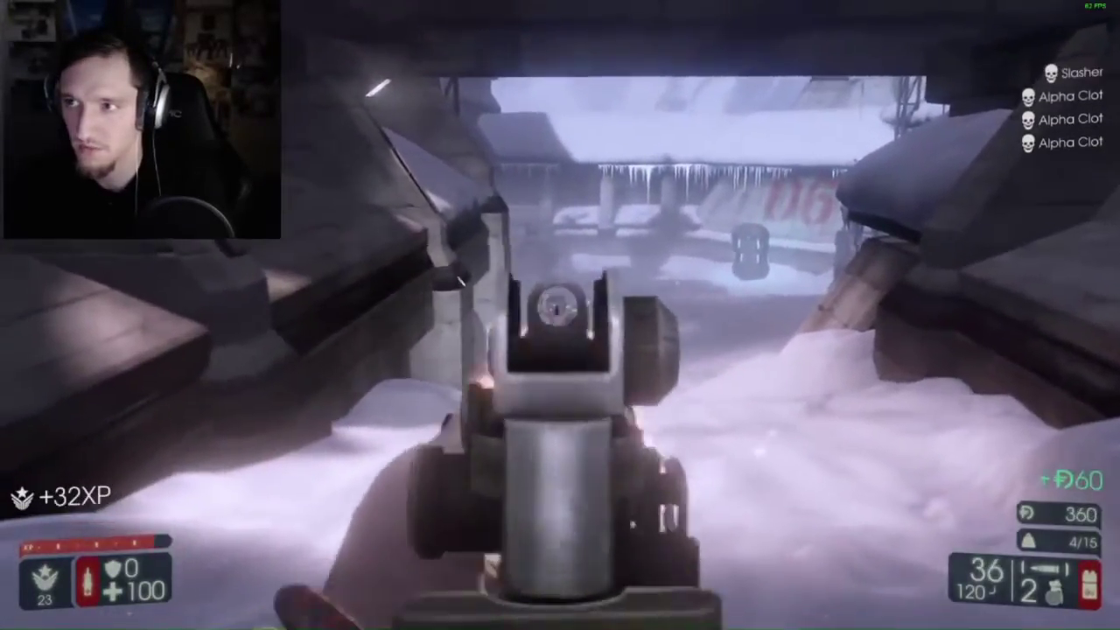
click(561, 315)
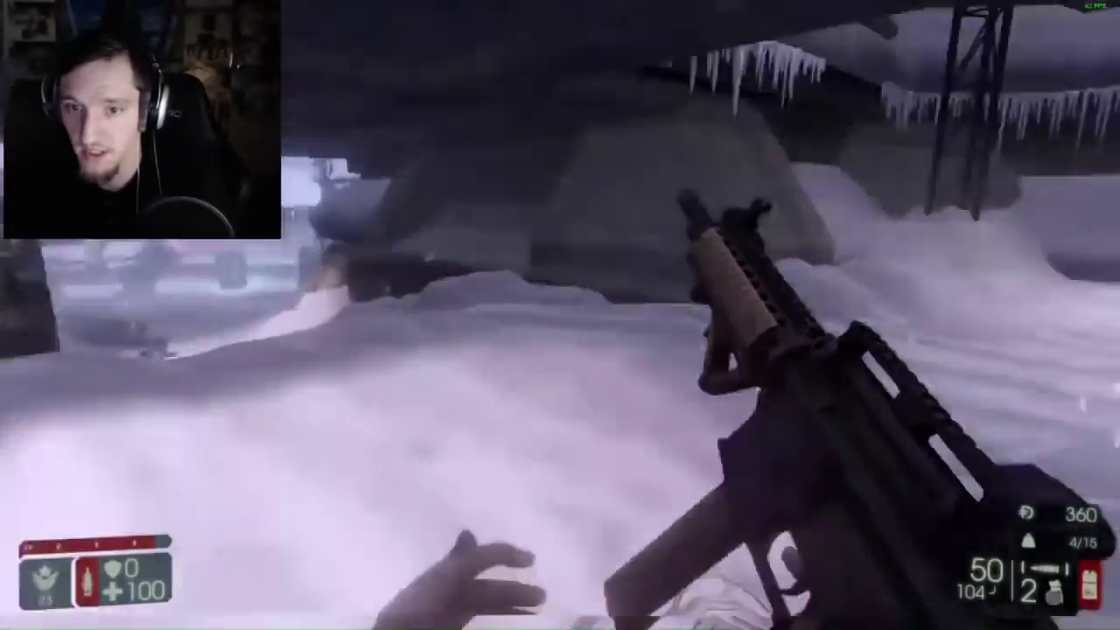
key(w)
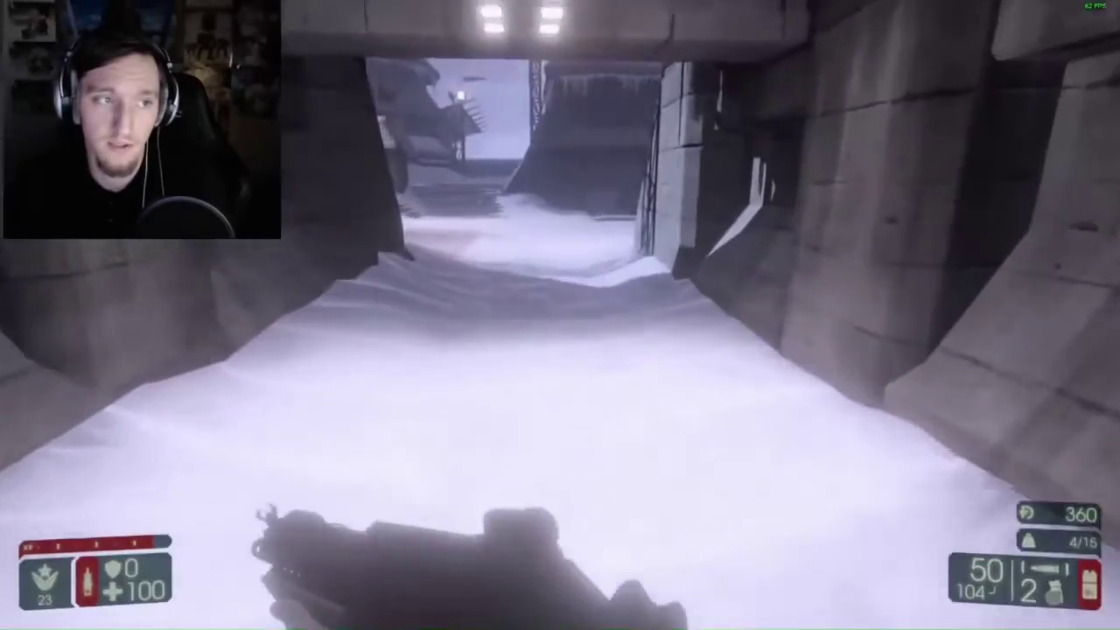
key(w)
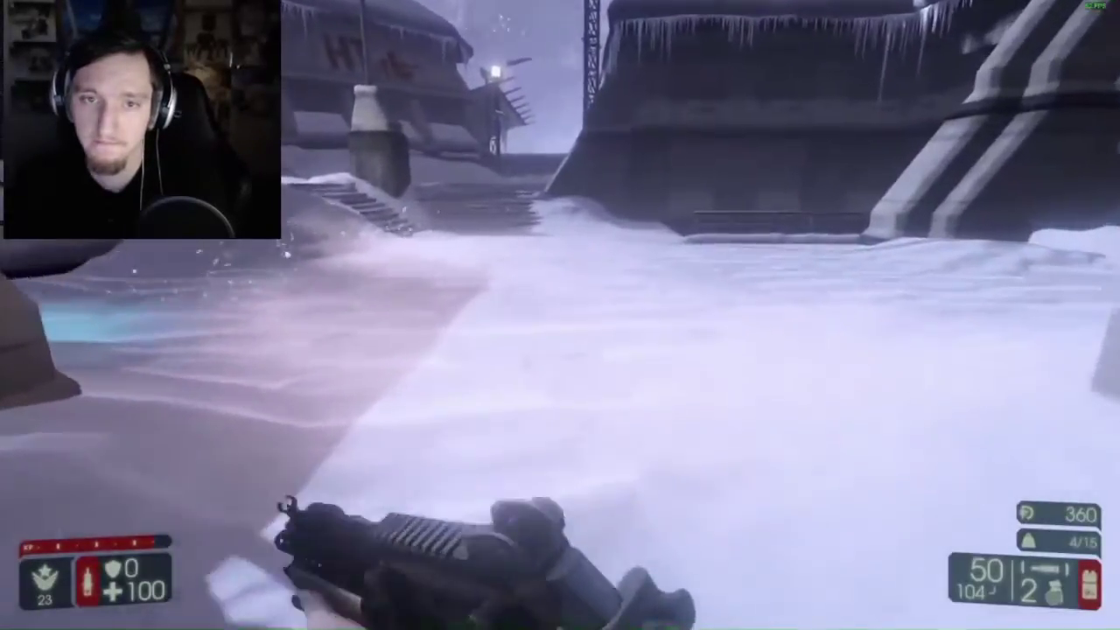
key(w)
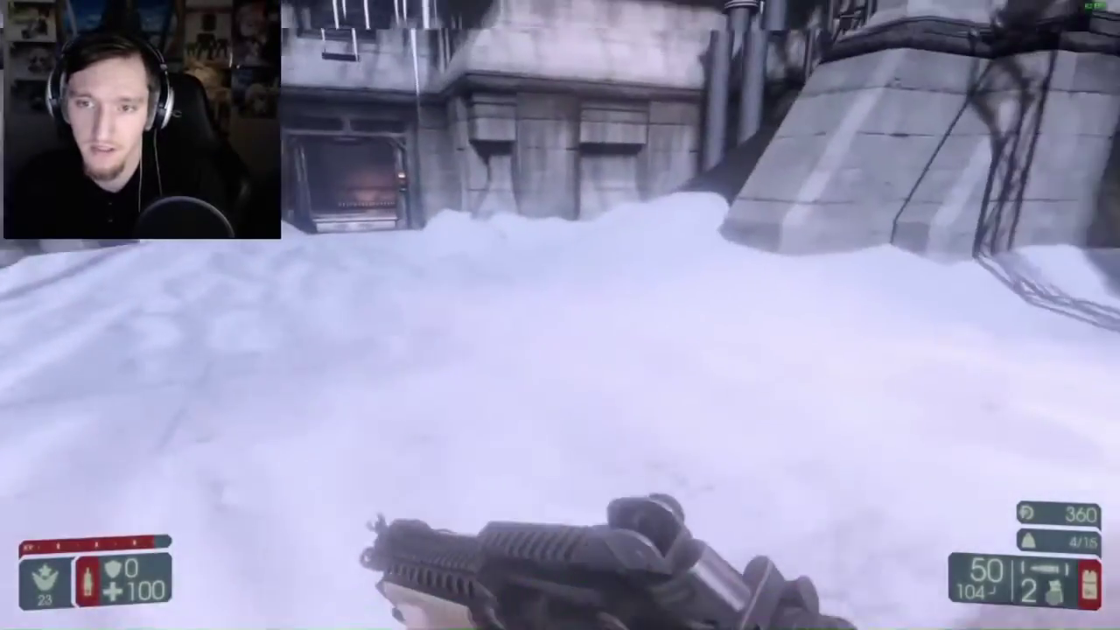
key(w)
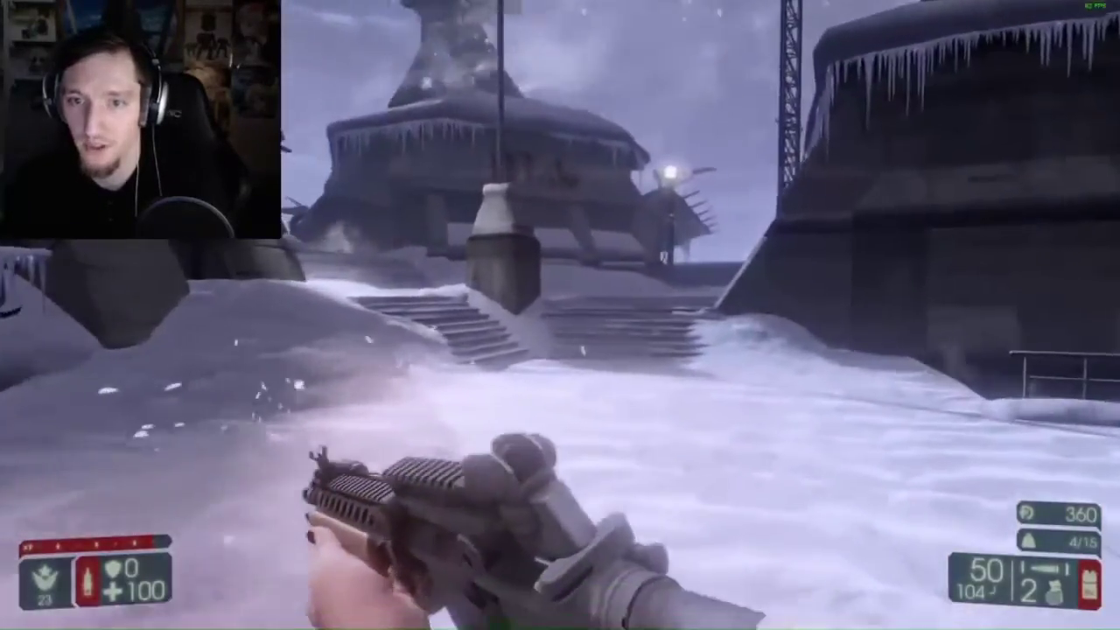
key(w)
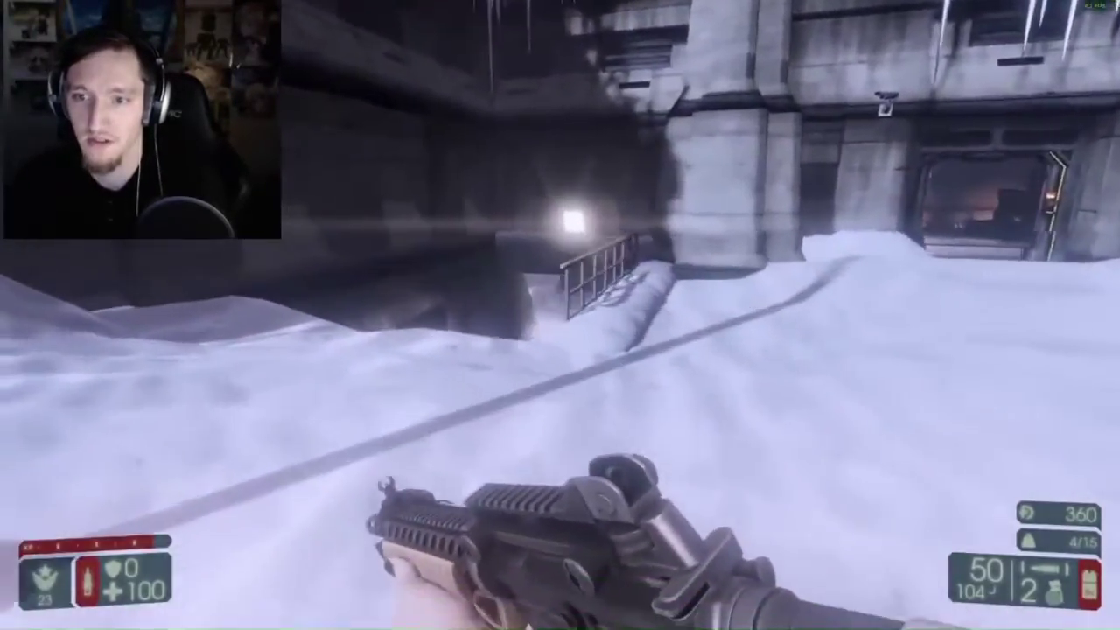
key(w)
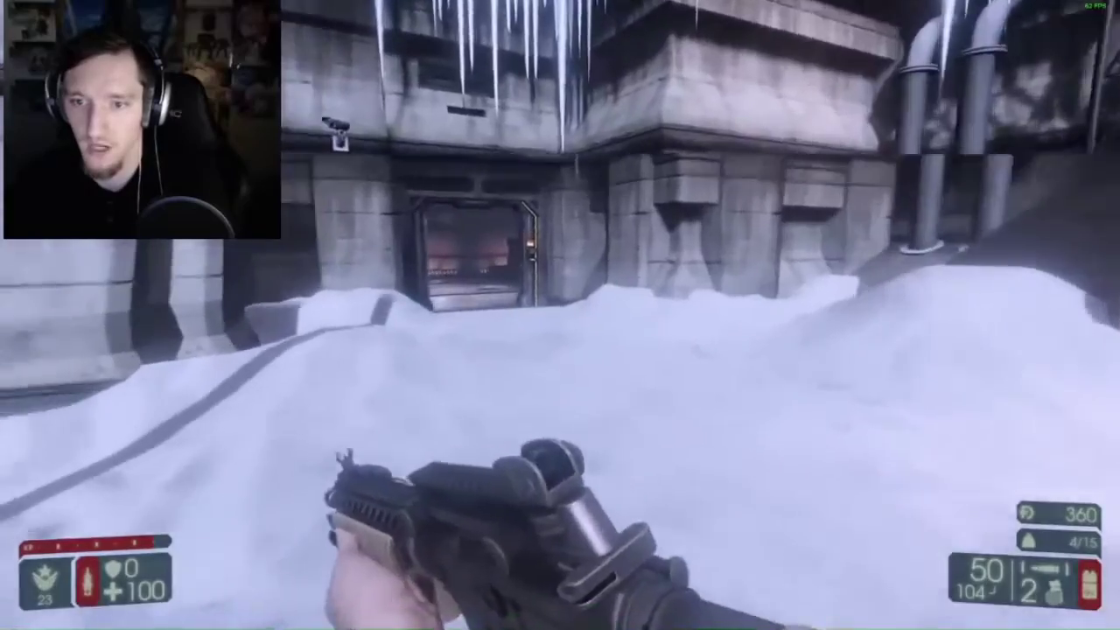
key(w)
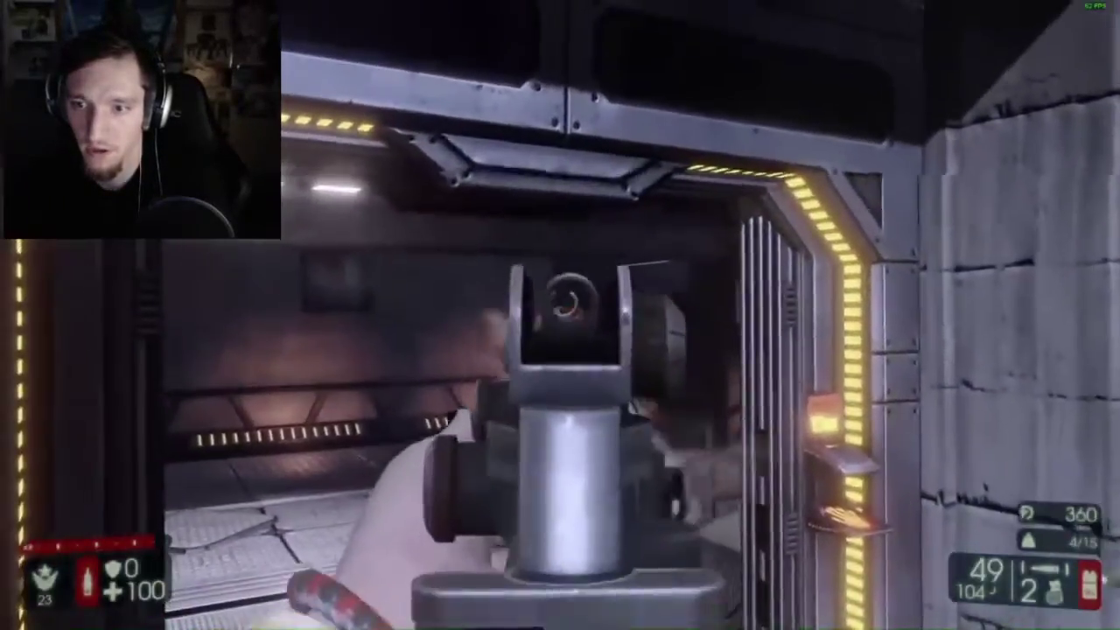
key(w)
click(560, 315)
click(561, 315)
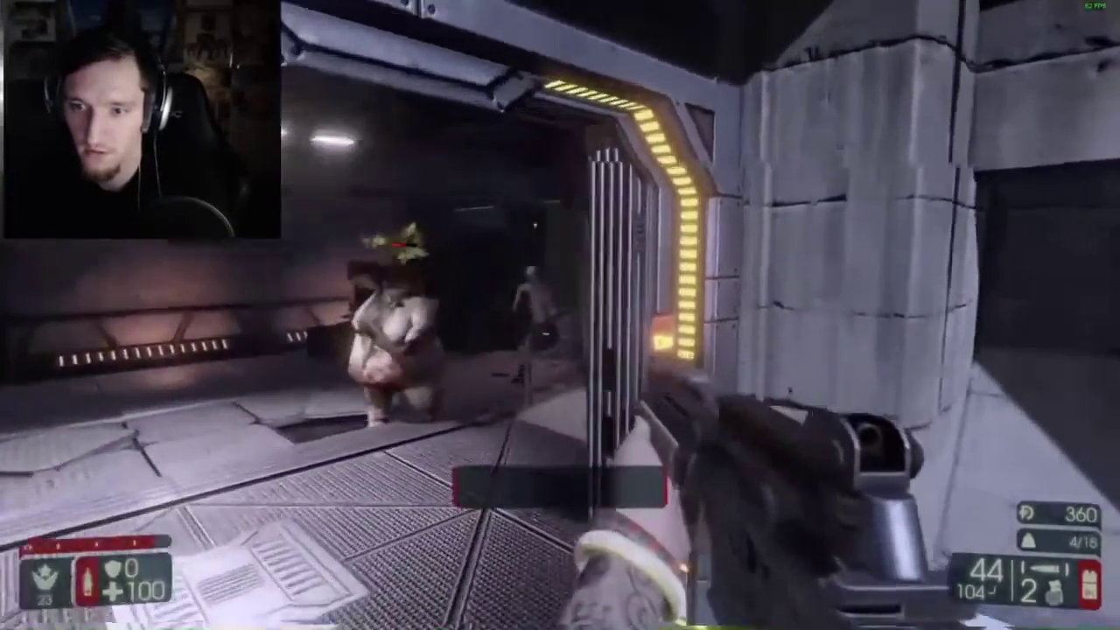
click(560, 315)
click(560, 315)
click(560, 315)
click(560, 315)
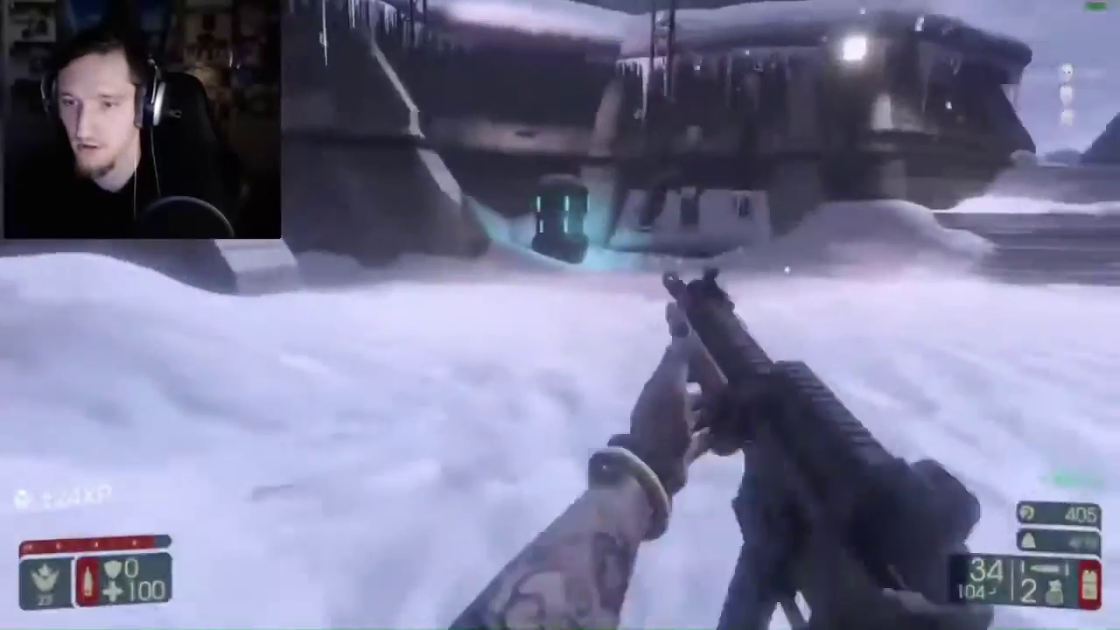
key(r)
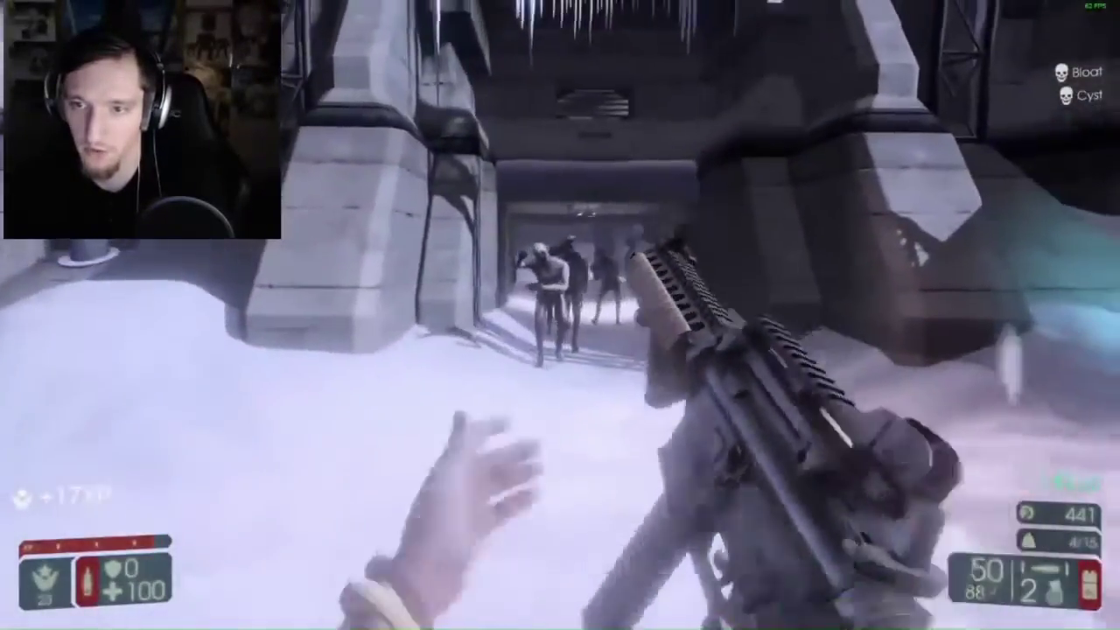
right_click(560, 315)
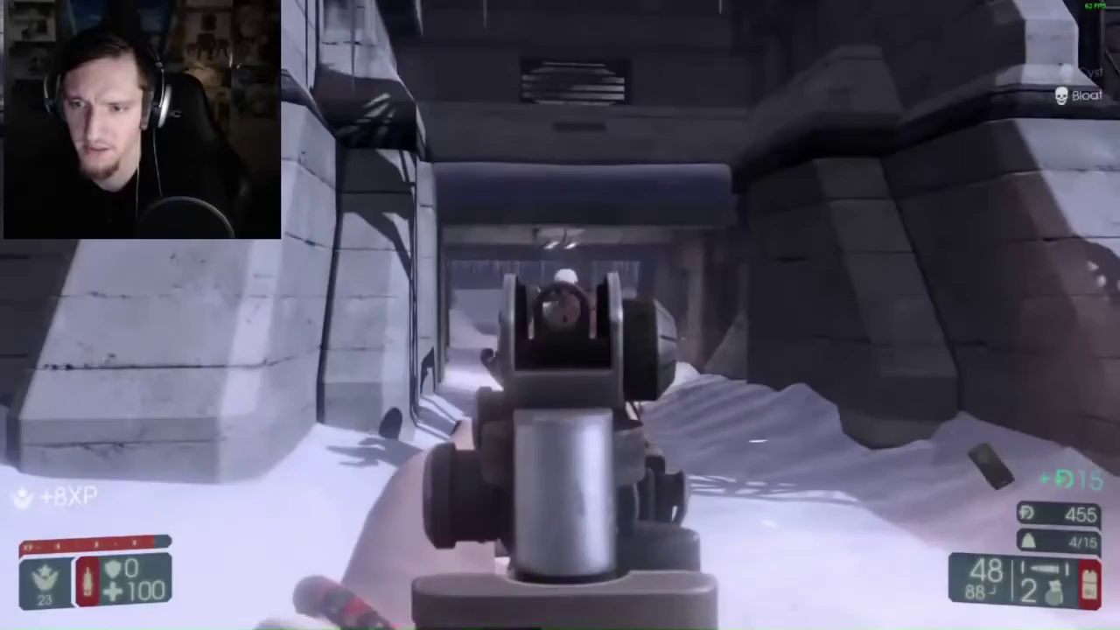
click(561, 315)
click(560, 315)
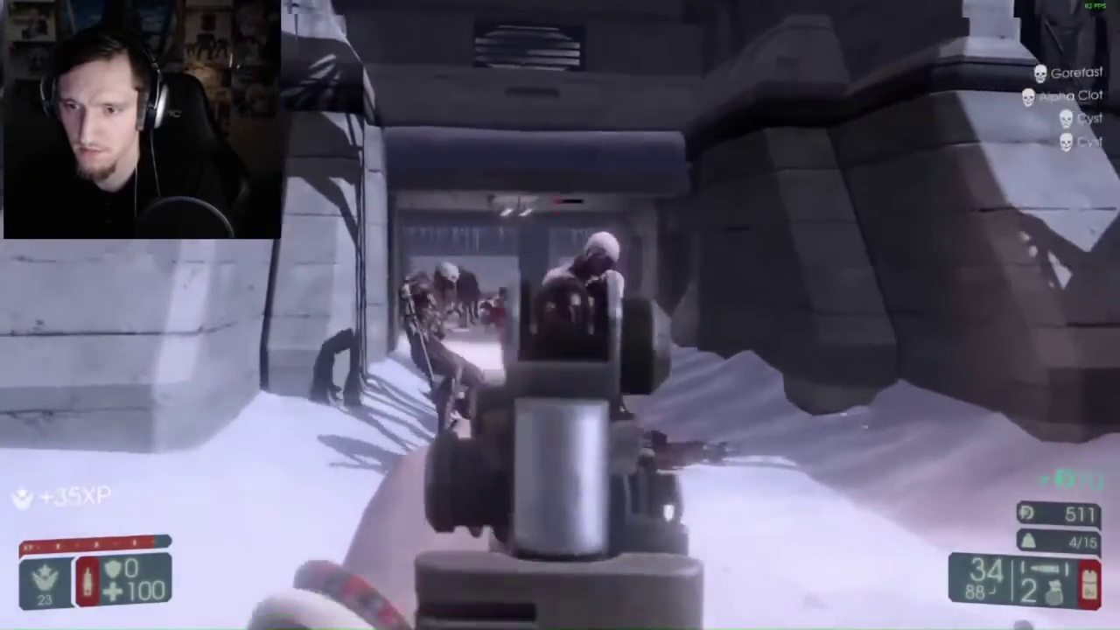
click(560, 315)
click(560, 316)
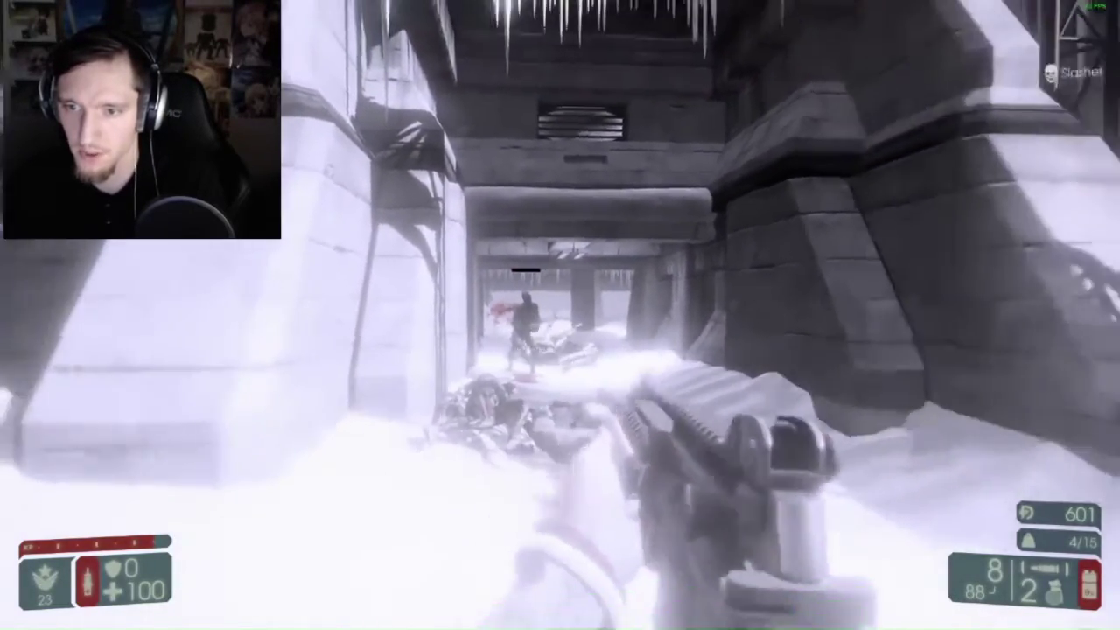
key(r)
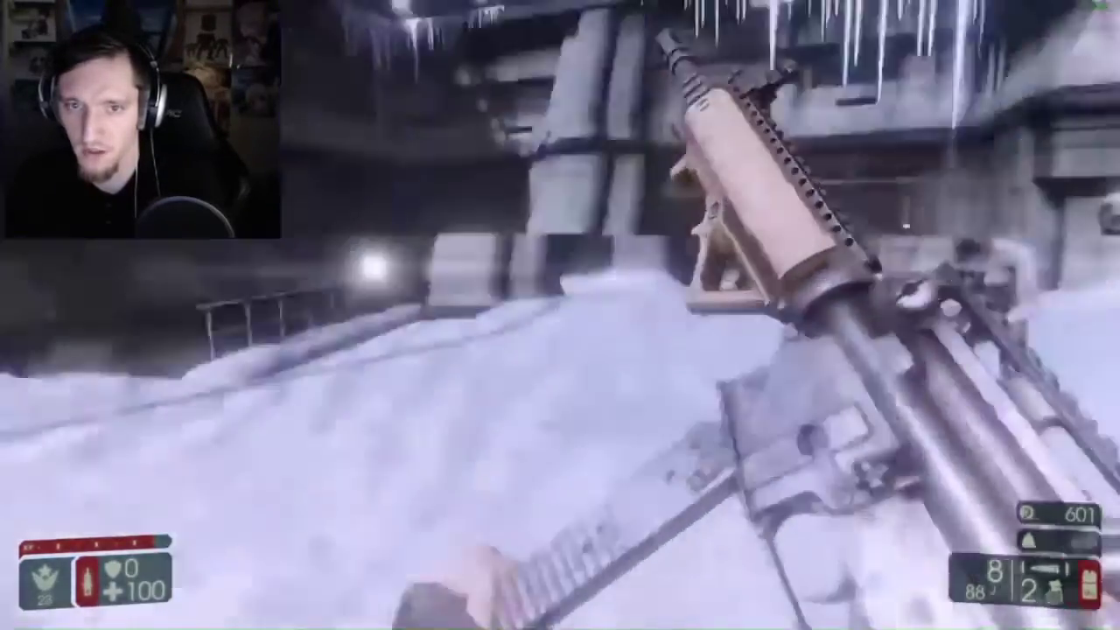
click(560, 315)
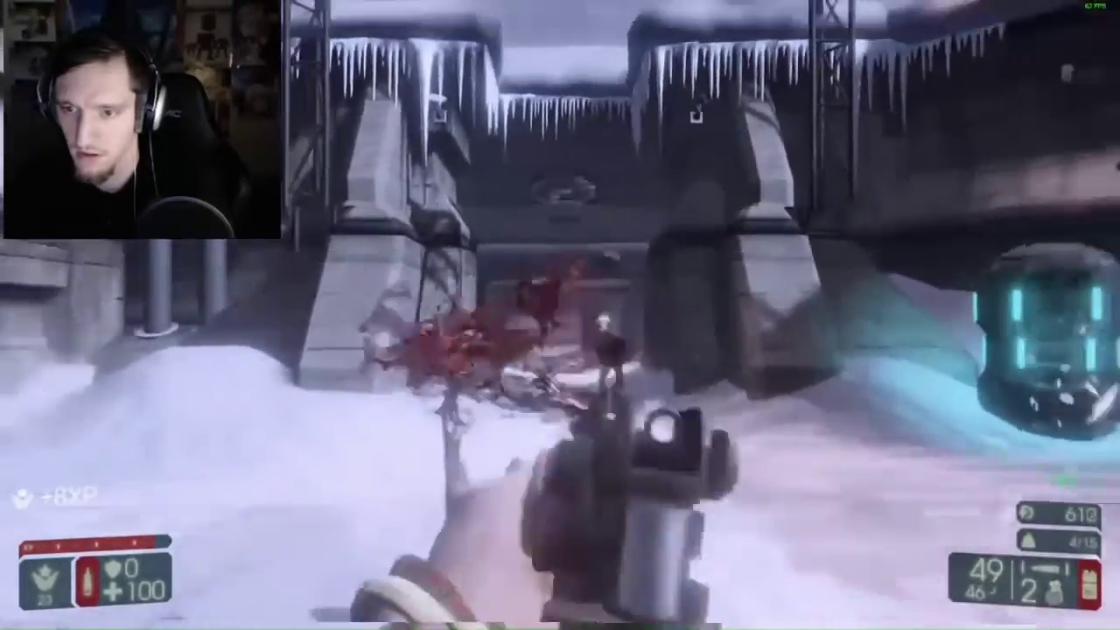
click(560, 315)
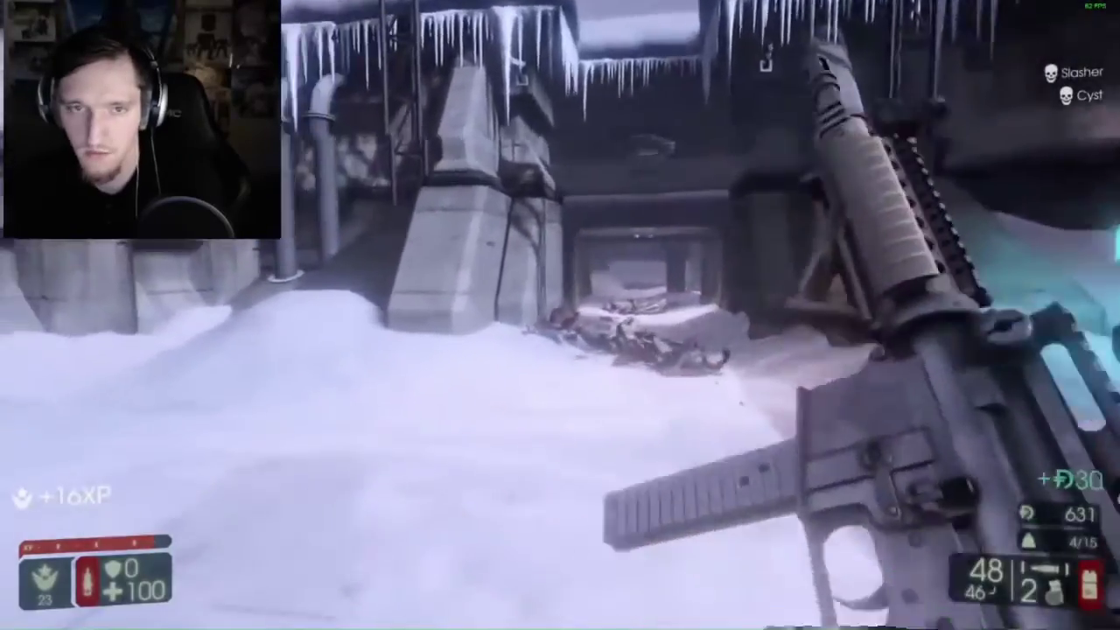
key(r)
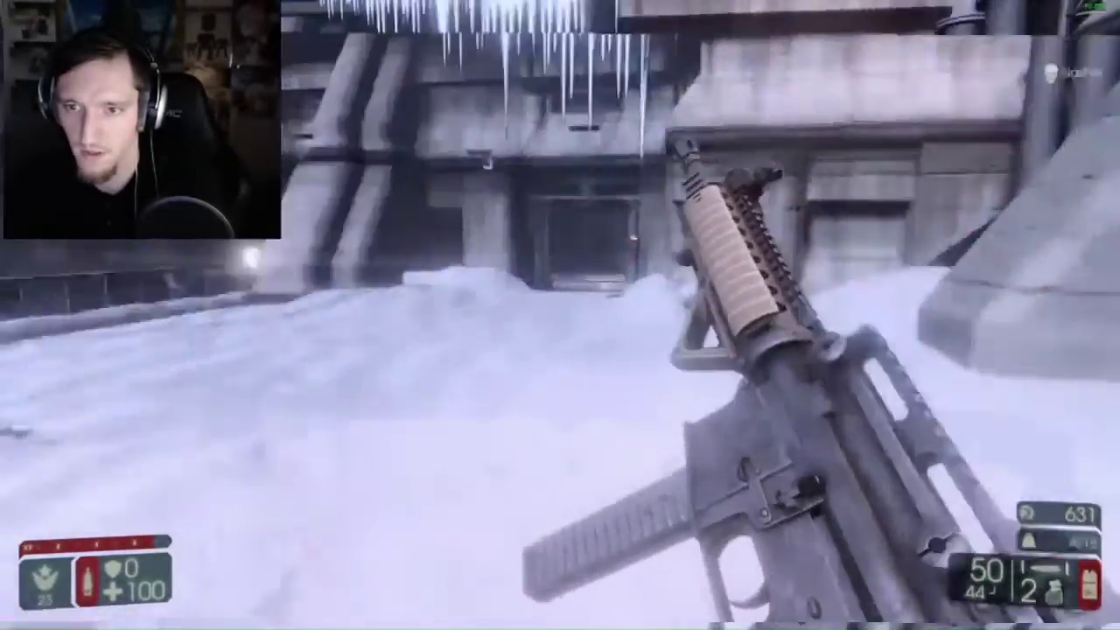
key(w)
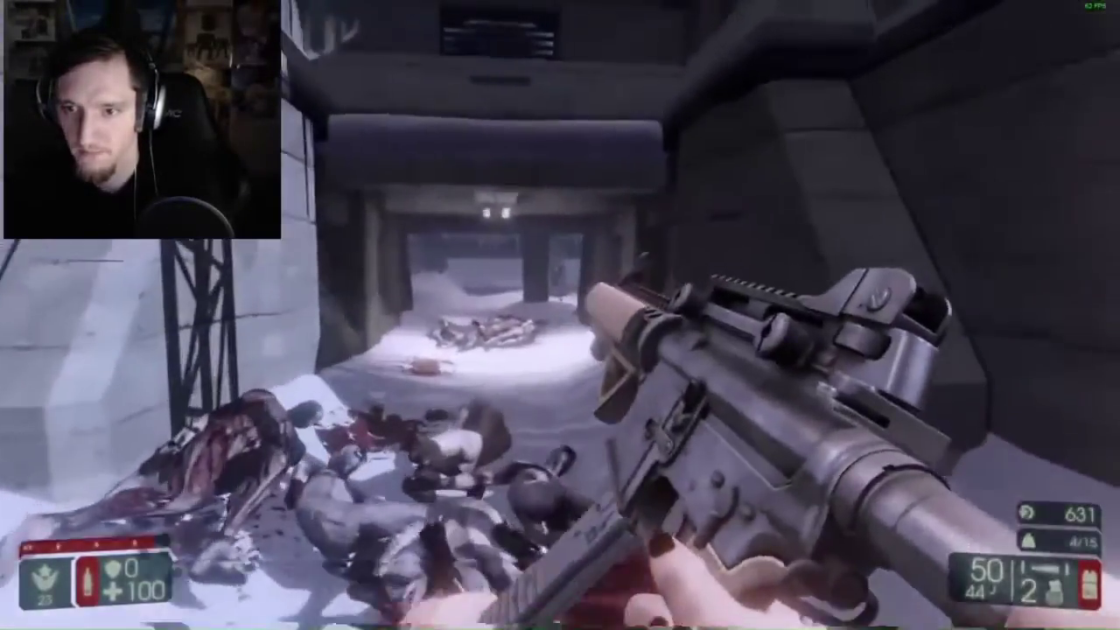
right_click(560, 315)
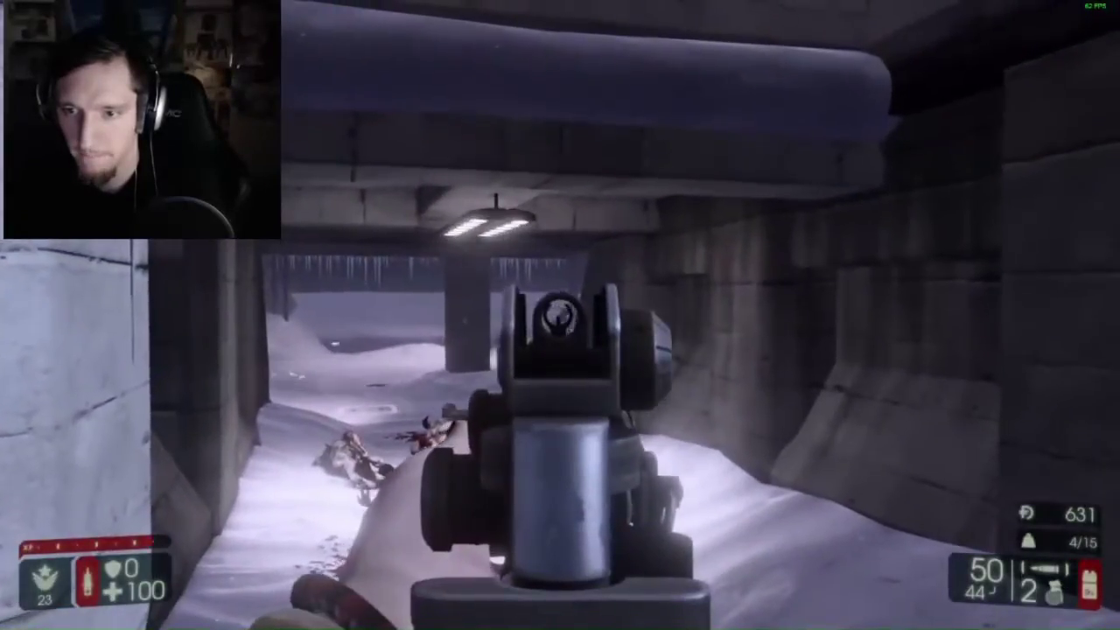
click(560, 315)
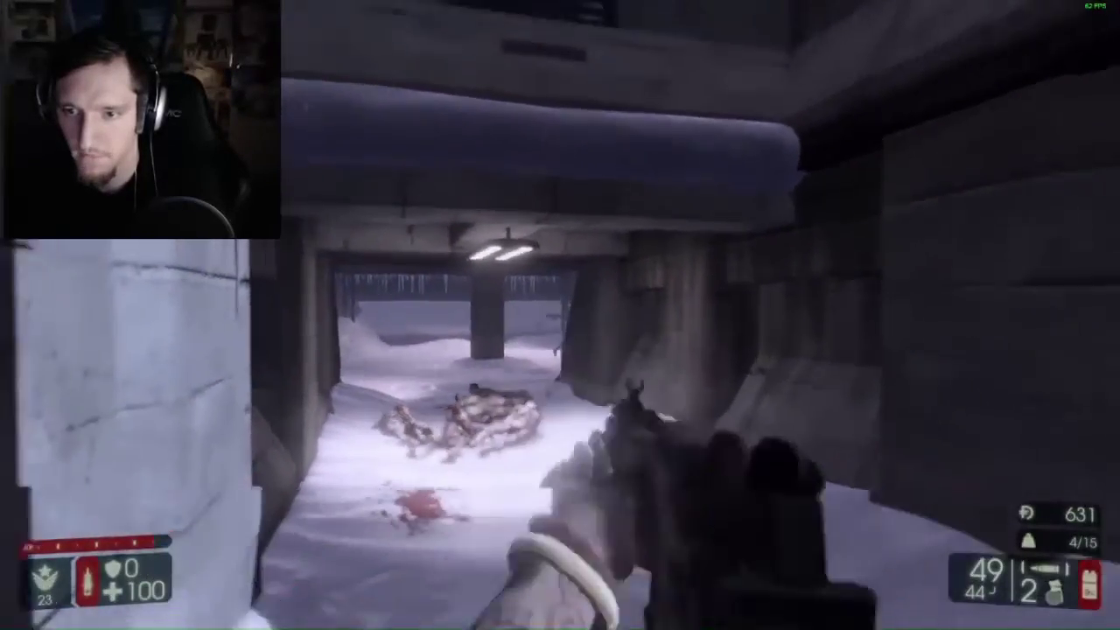
right_click(560, 315)
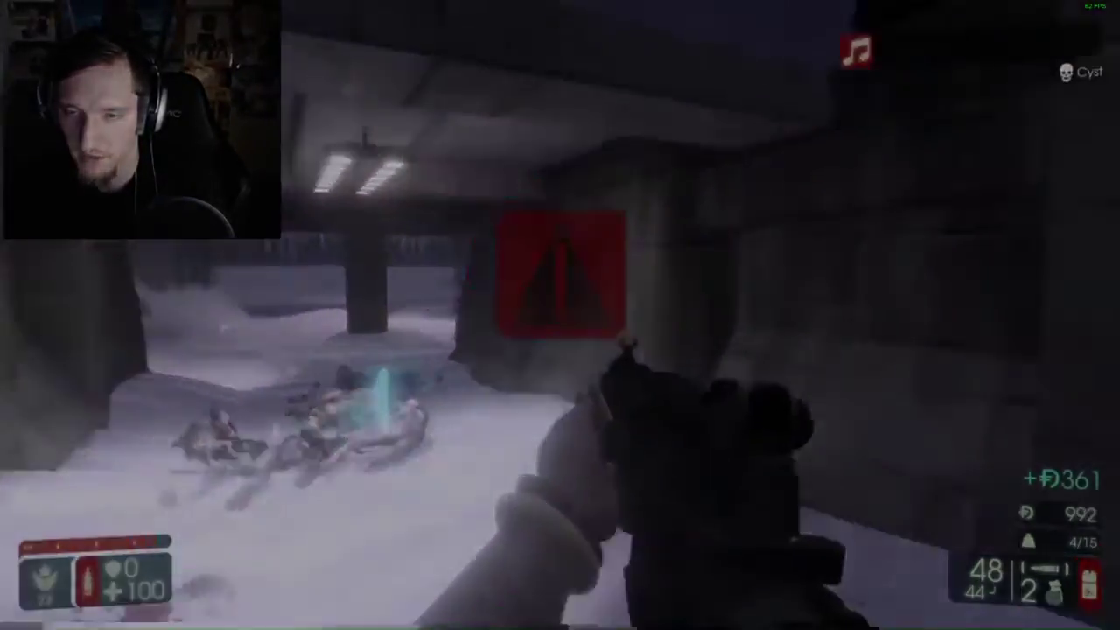